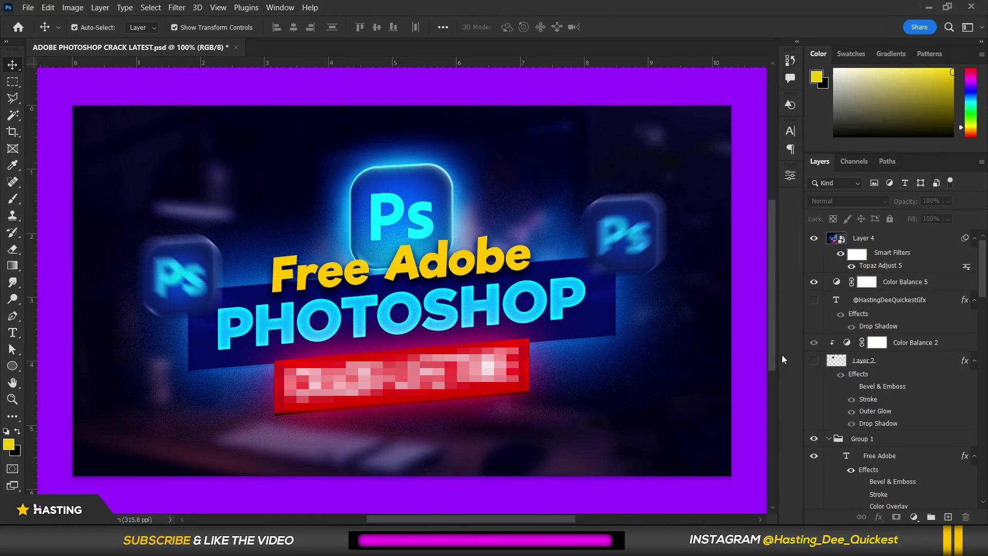
# - Select Layer 4 in the thumbnail design's Layers panel
pyautogui.click(877, 239)
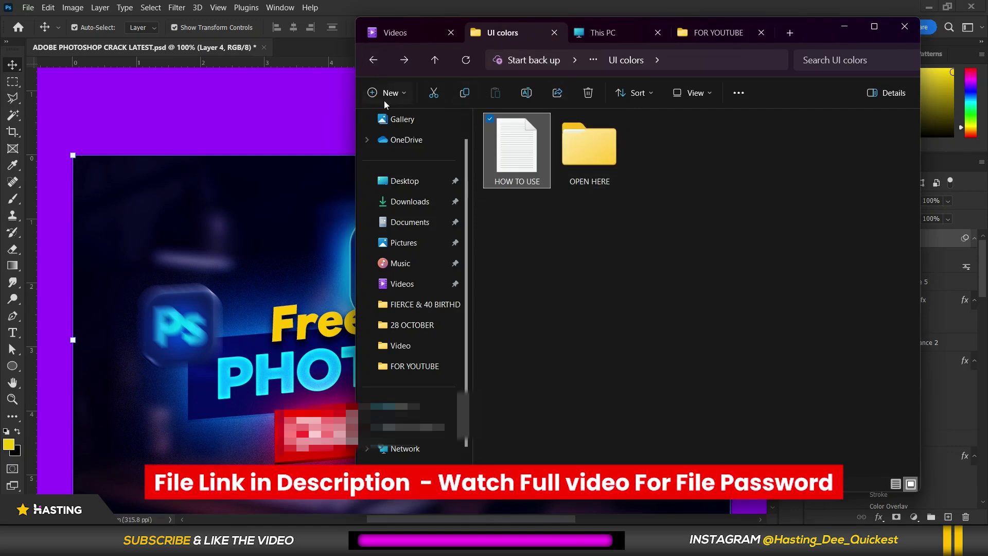
pyautogui.click(375, 67)
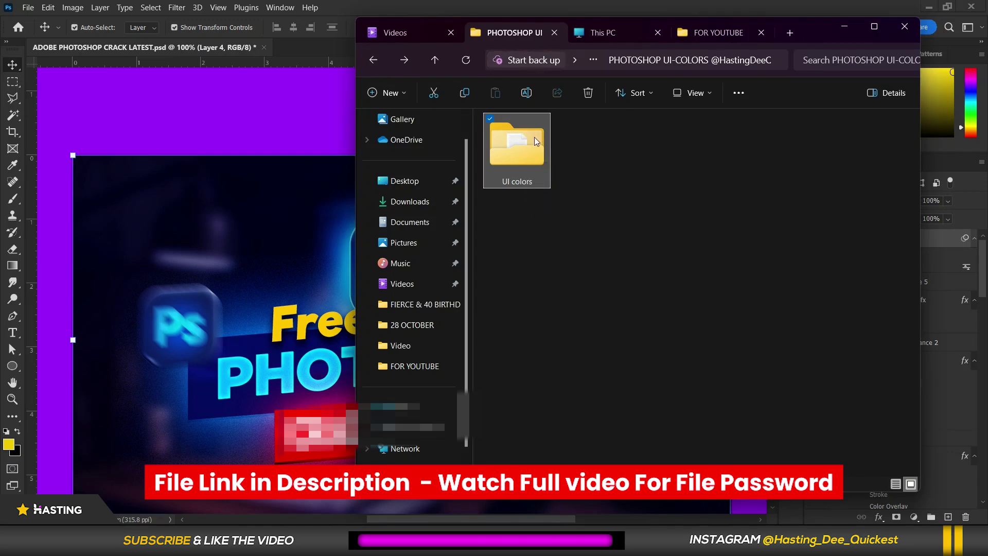
pyautogui.doubleClick(513, 144)
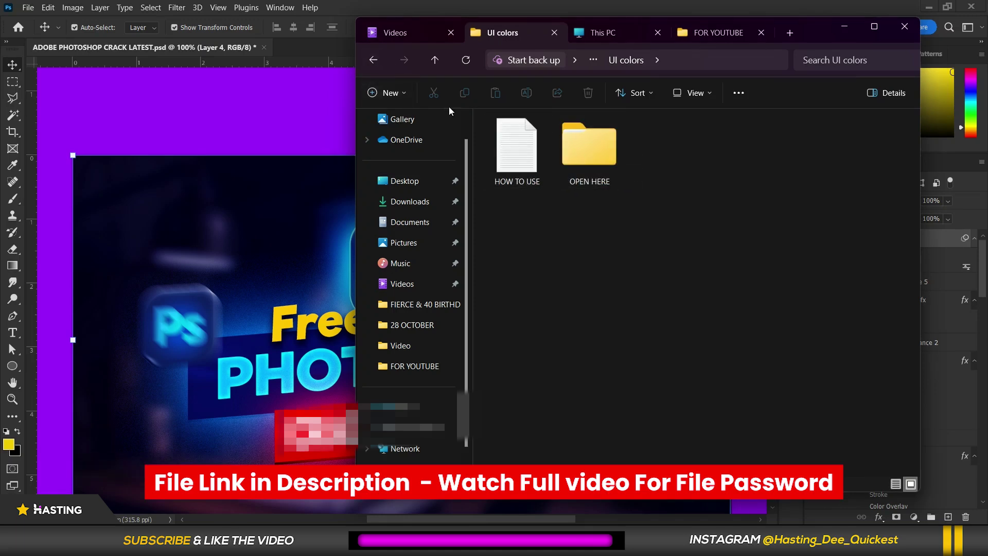
pyautogui.click(518, 157)
pyautogui.doubleClick(516, 152)
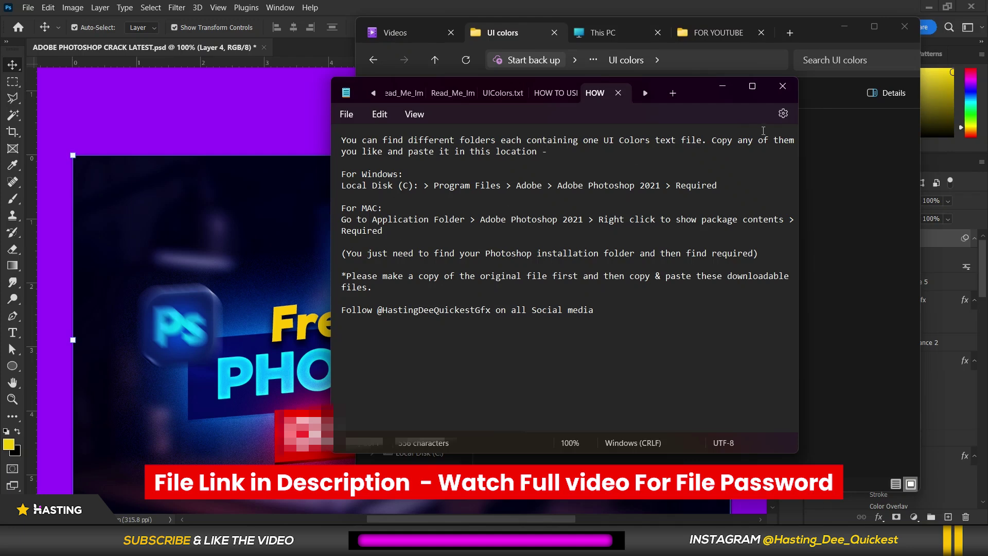
pyautogui.click(783, 86)
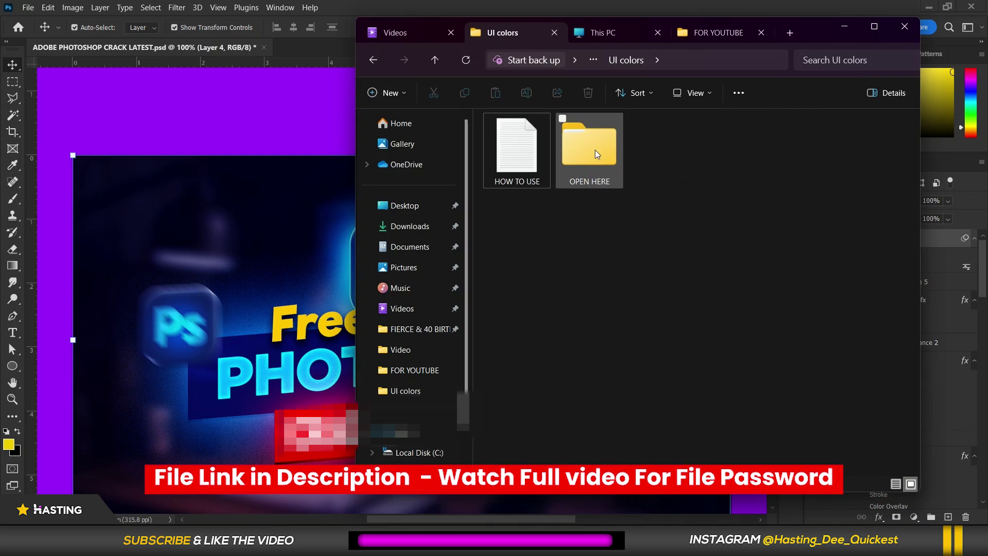
# - Open the OPEN HERE folder to list the colour variants, then return to Photoshop
pyautogui.doubleClick(594, 146)
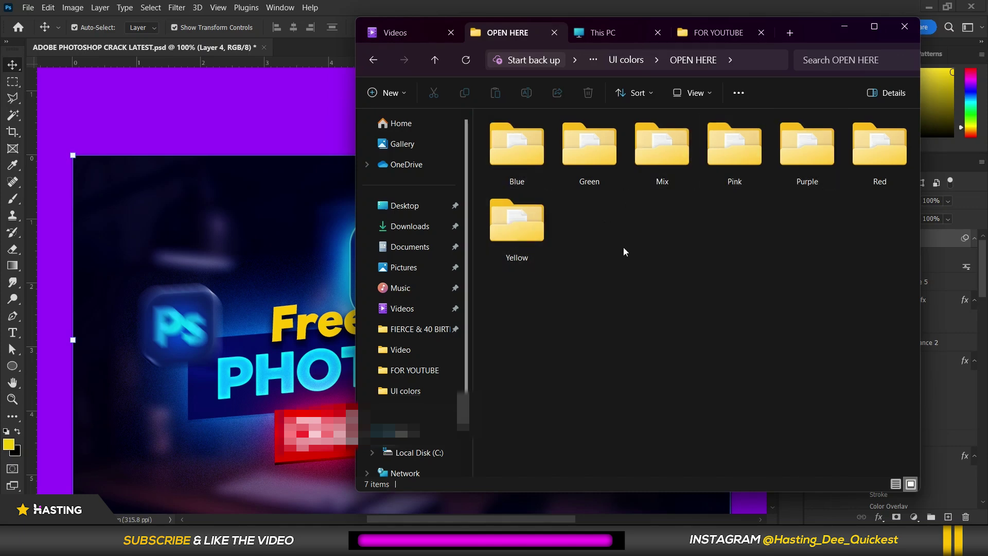
pyautogui.click(304, 117)
# - Close the thumbnail document, saving its changes, and quit Photoshop after the background save
pyautogui.hotkey('ctrl', '0')
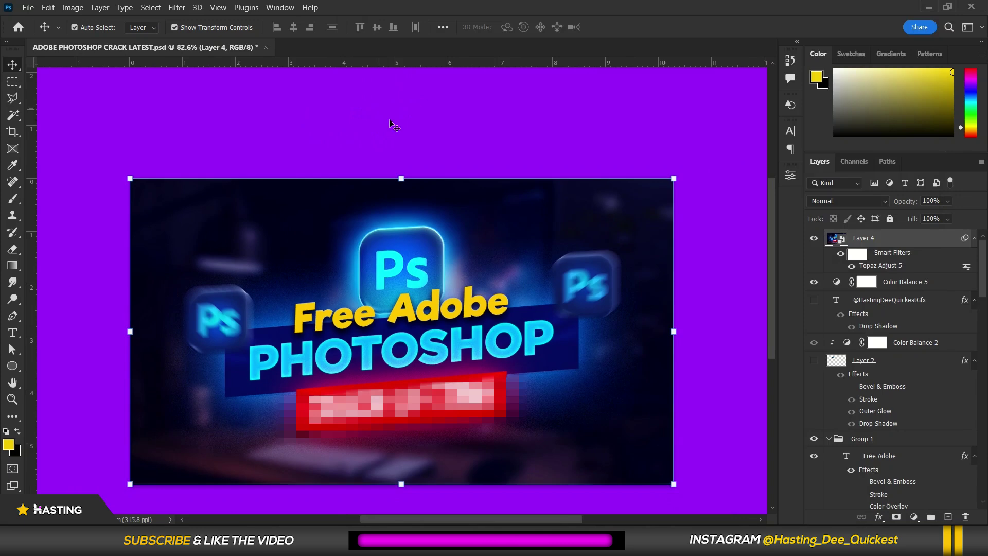
pyautogui.click(266, 47)
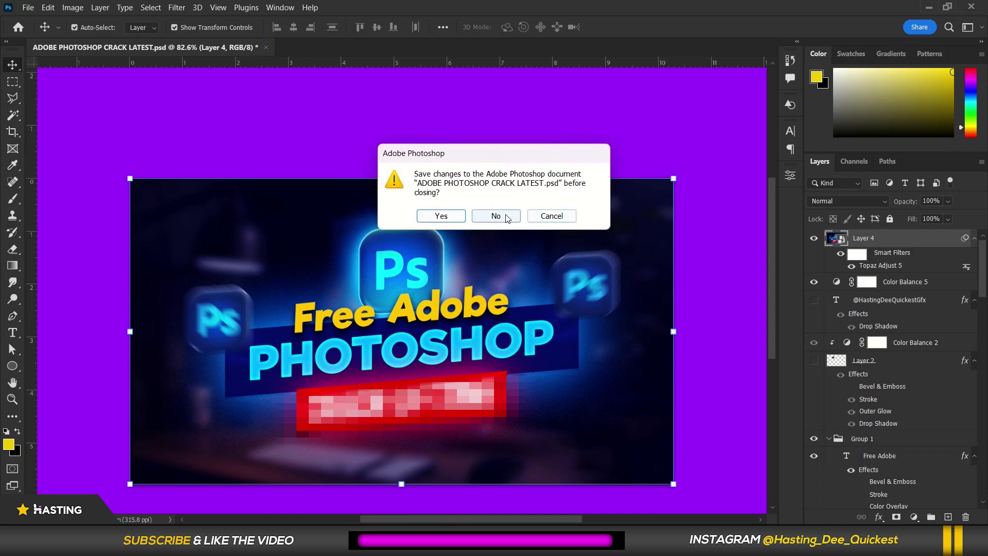
pyautogui.click(441, 216)
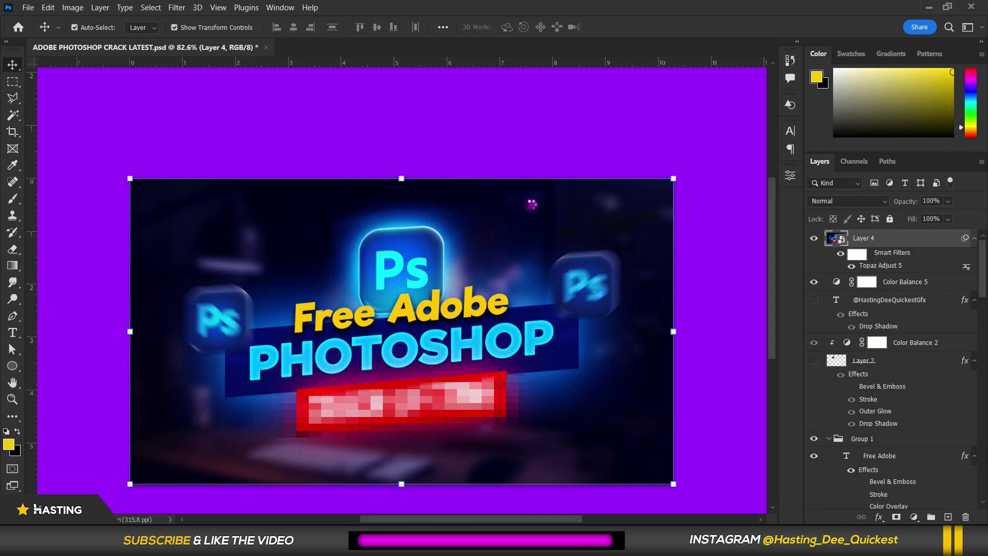
pyautogui.click(975, 7)
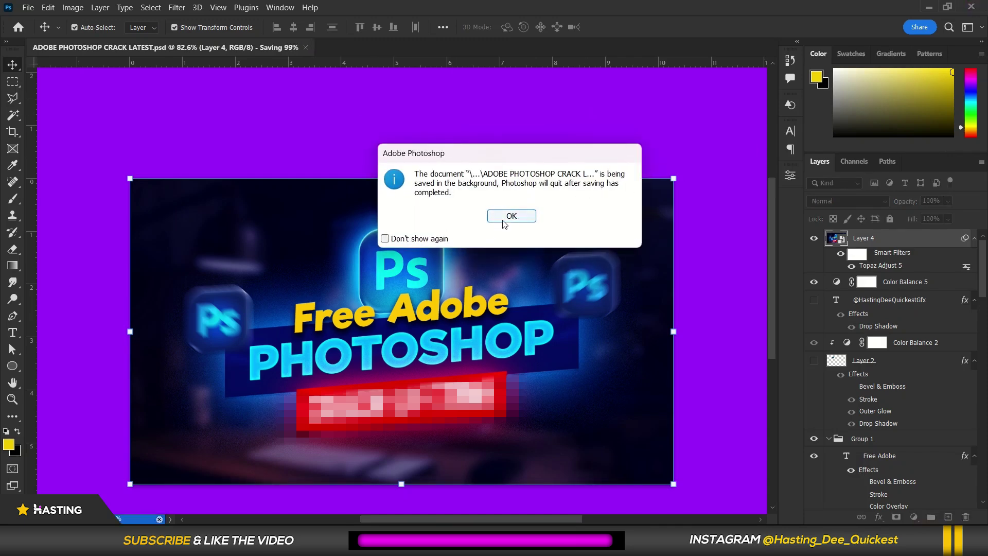
pyautogui.click(506, 216)
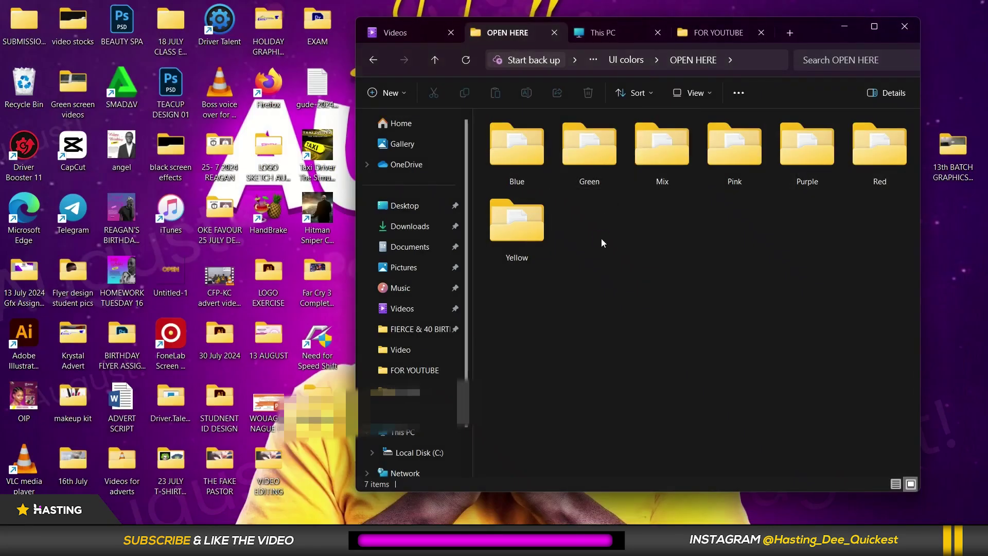
# - Browse to C:\Program Files\Adobe\Adobe Photoshop 2022\Required and bring up UIColors' context menu
pyautogui.moveTo(817, 29); pyautogui.dragTo(606, 39)
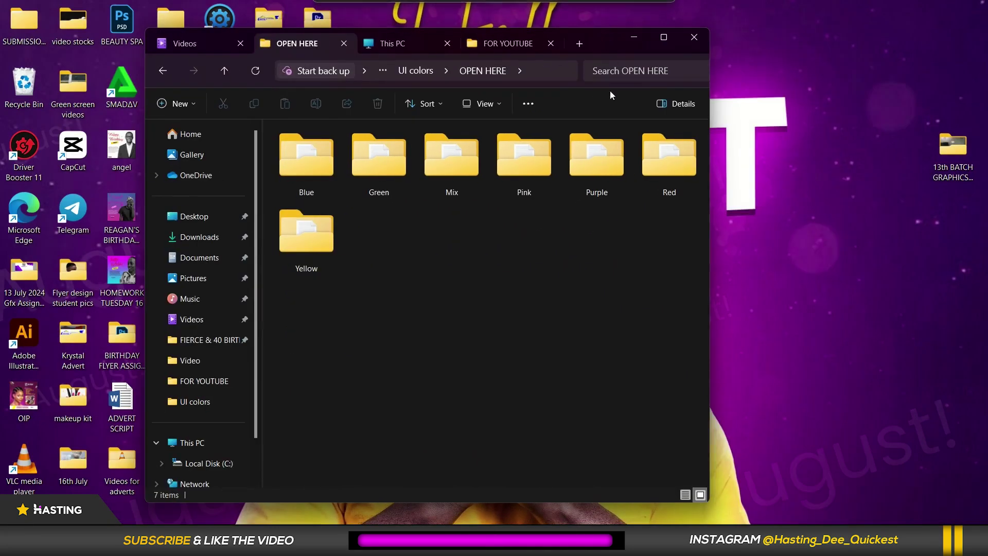
pyautogui.click(418, 44)
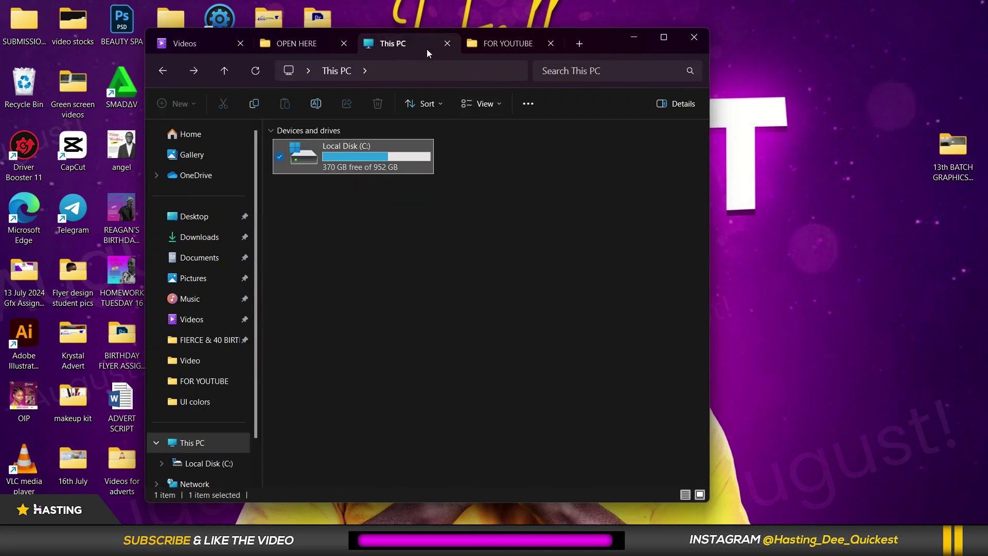
pyautogui.doubleClick(361, 159)
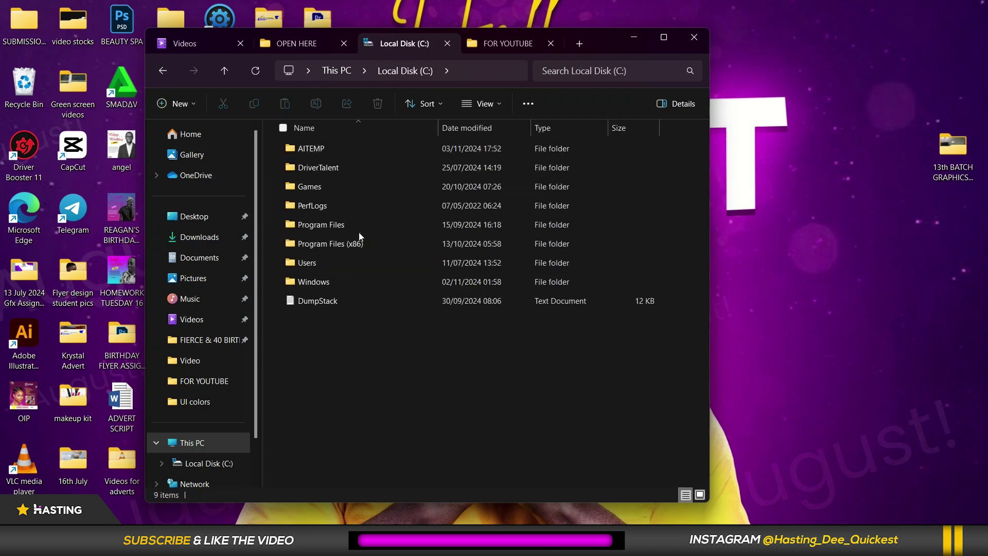
pyautogui.doubleClick(359, 228)
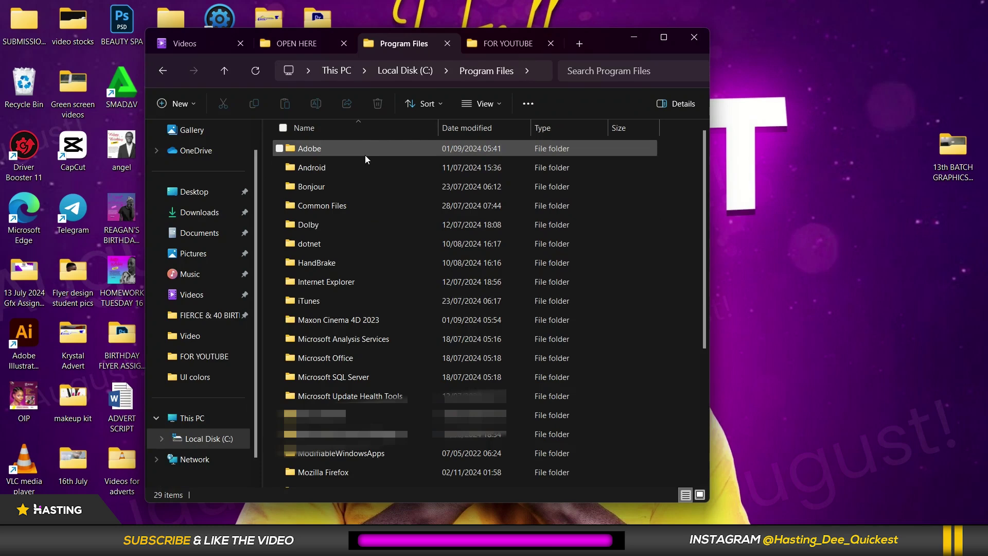
pyautogui.doubleClick(367, 151)
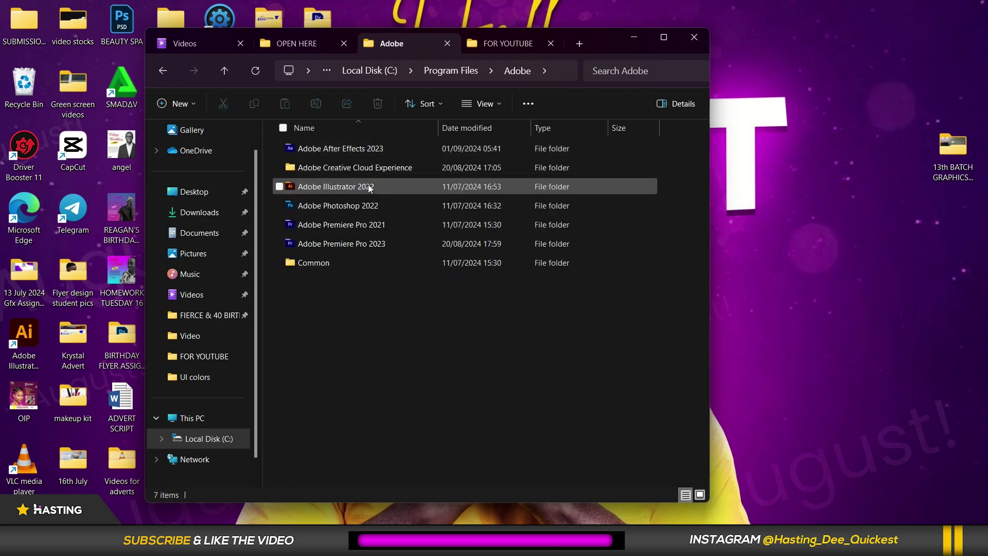
pyautogui.doubleClick(365, 206)
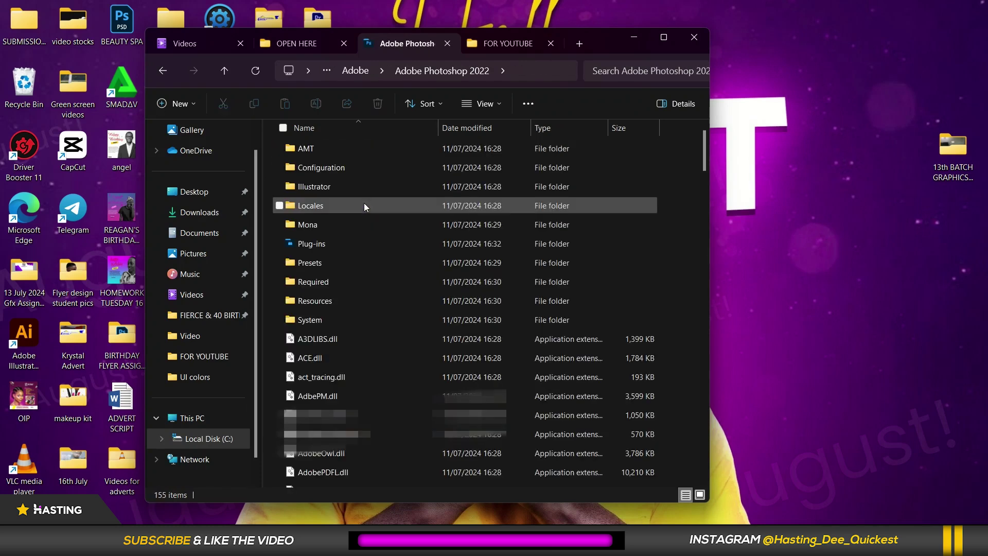
pyautogui.click(337, 282)
pyautogui.doubleClick(337, 282)
pyautogui.scroll(-10, 342, 278)
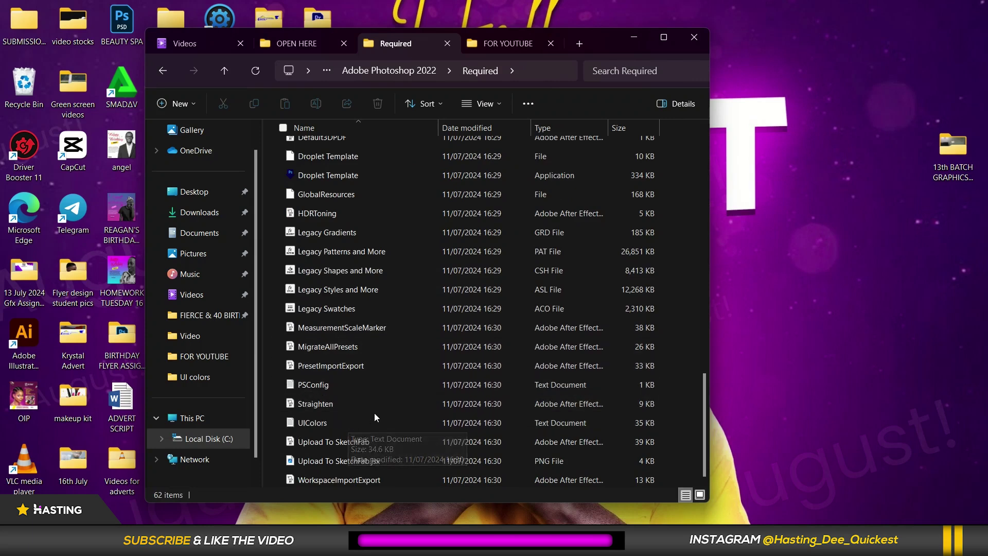
pyautogui.rightClick(342, 421)
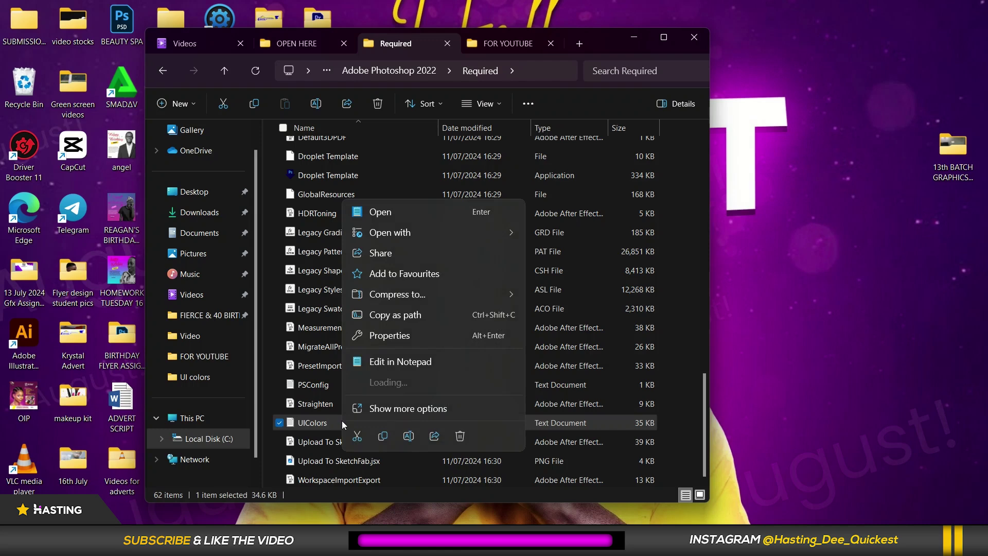
# - Copy the original UIColors file and paste a backup into the UI colors folder
pyautogui.click(382, 436)
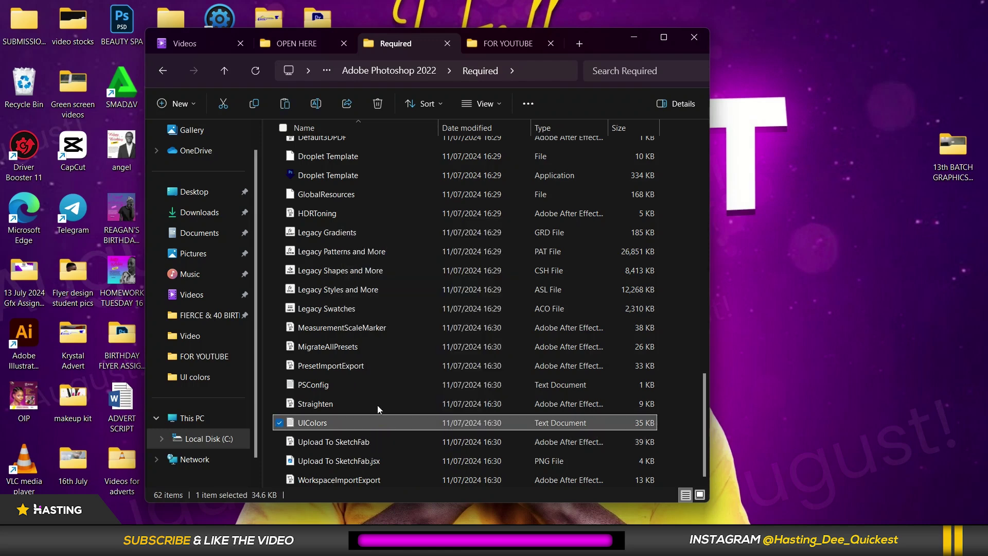
pyautogui.click(303, 44)
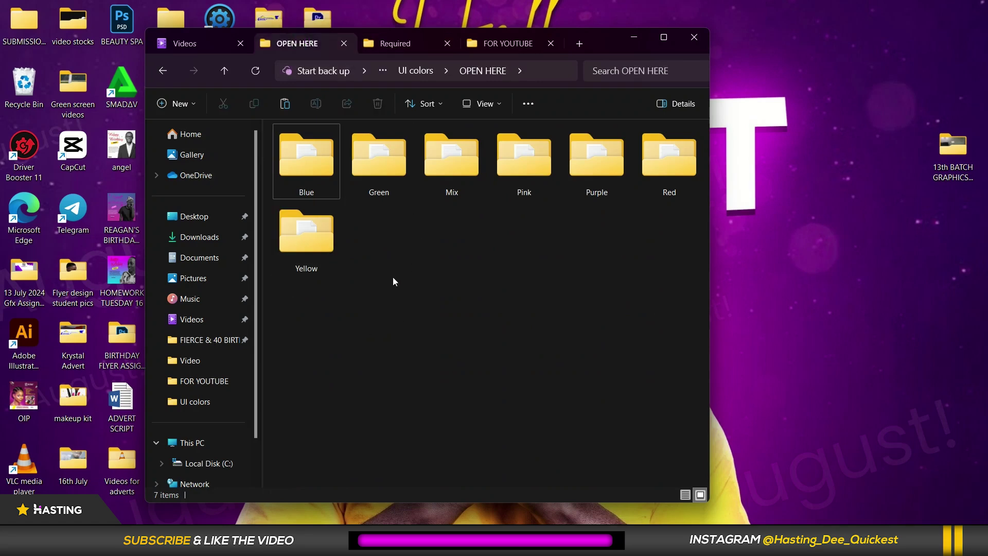
pyautogui.click(163, 72)
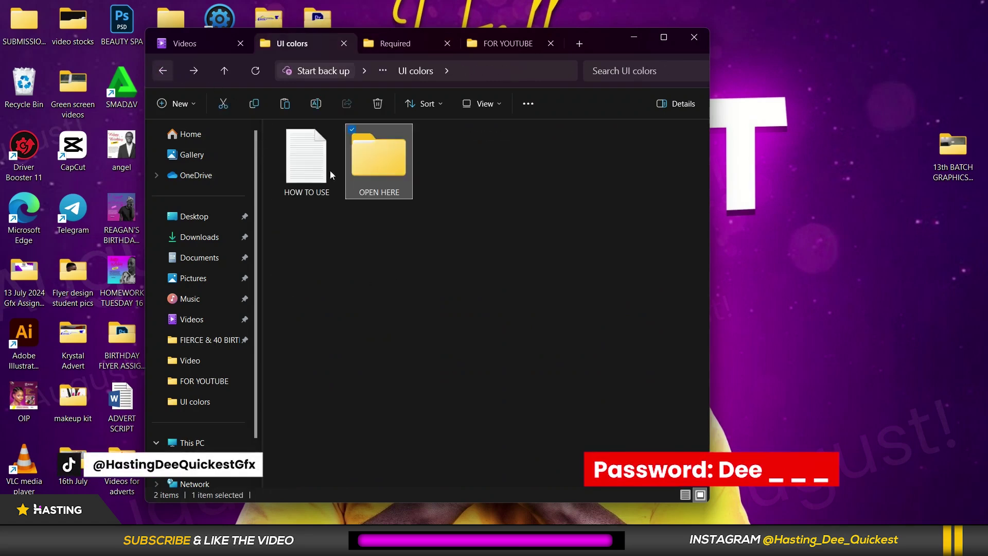
pyautogui.rightClick(400, 268)
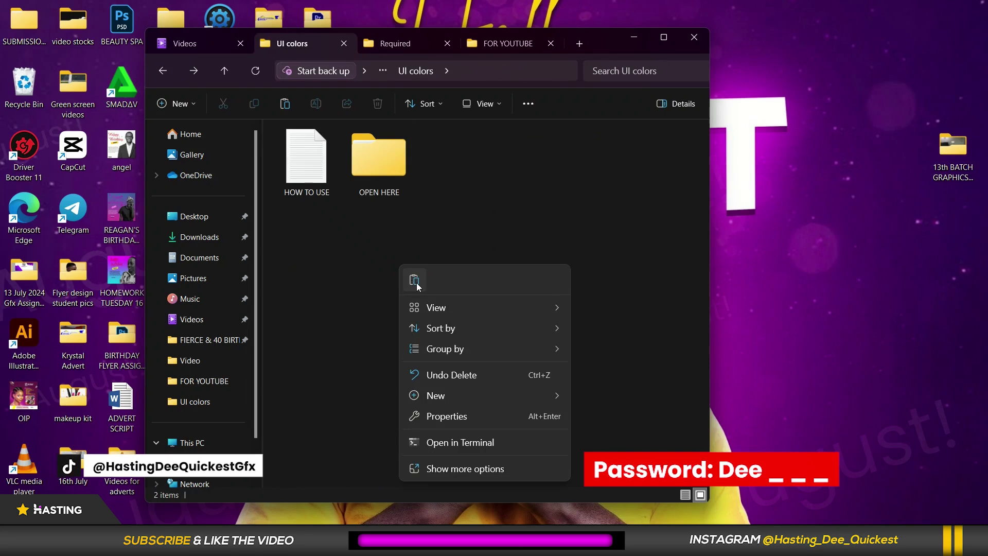
pyautogui.click(412, 281)
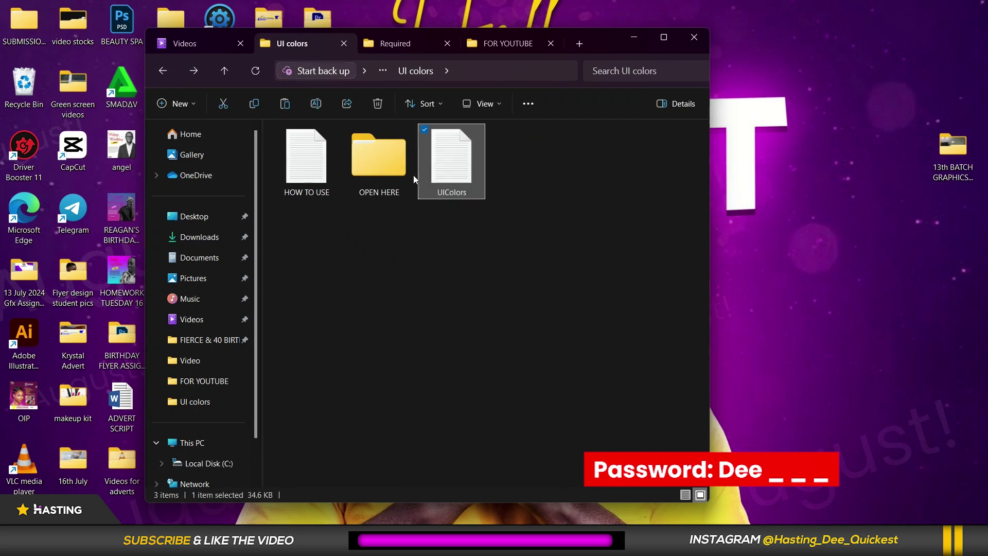
pyautogui.click(381, 150)
# - Copy the UIColors file from the OPEN HERE > Mix folder
pyautogui.doubleClick(381, 150)
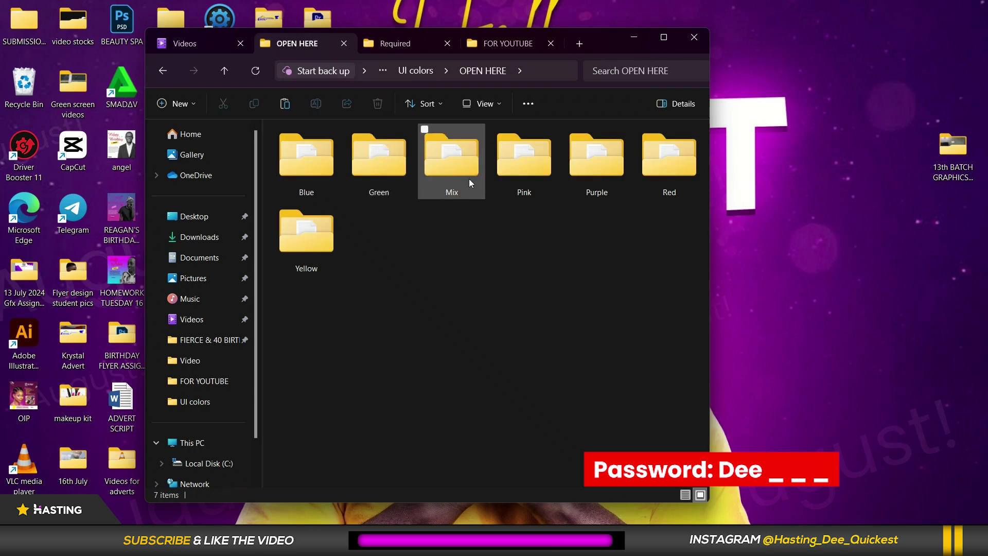
pyautogui.doubleClick(463, 156)
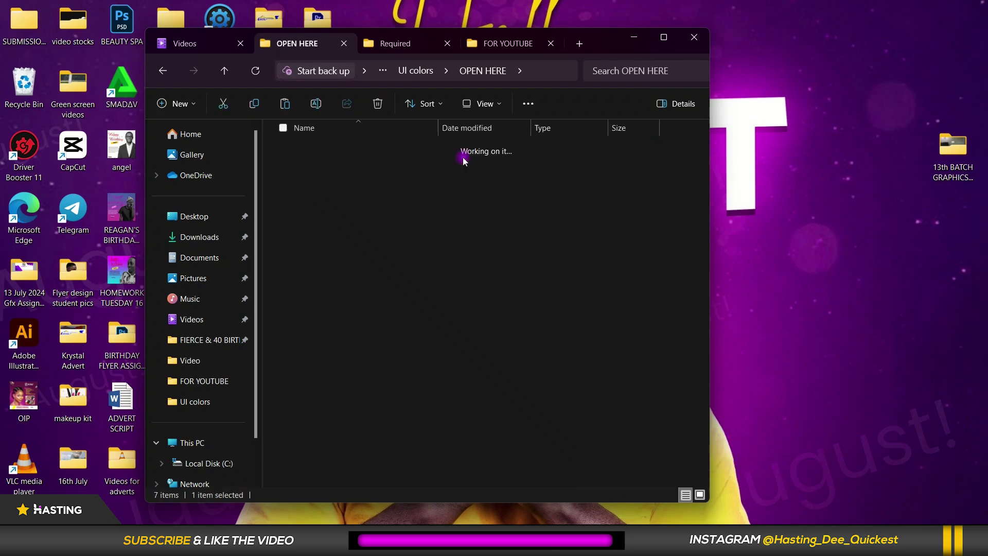
pyautogui.click(361, 147)
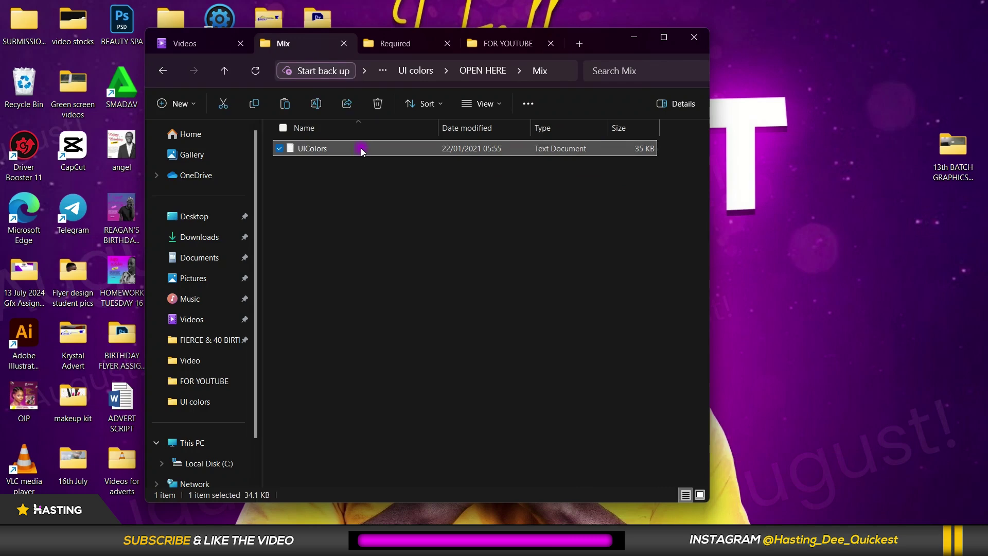
pyautogui.rightClick(361, 150)
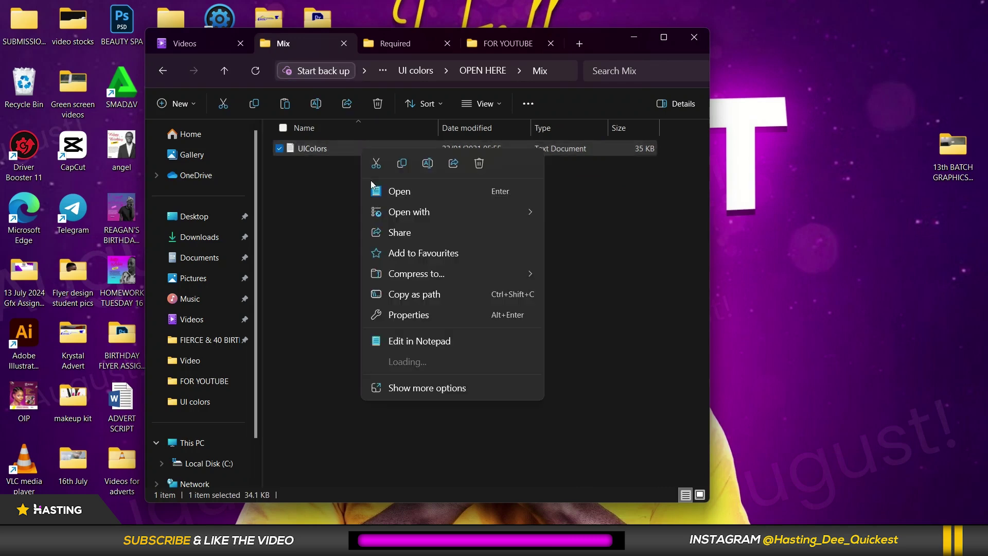
pyautogui.click(402, 164)
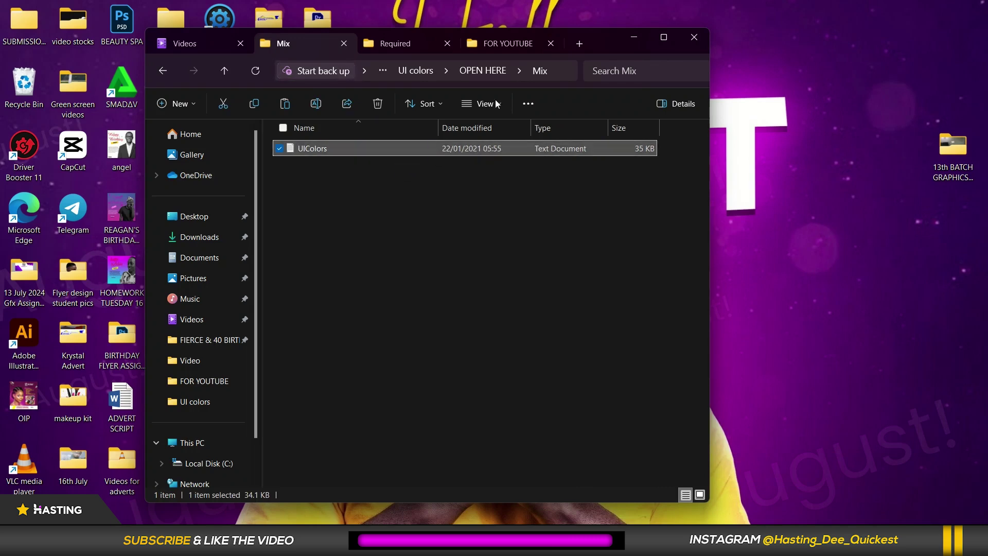
# - Paste it into the Required folder, replacing the existing UIColors with administrator permission
pyautogui.click(397, 45)
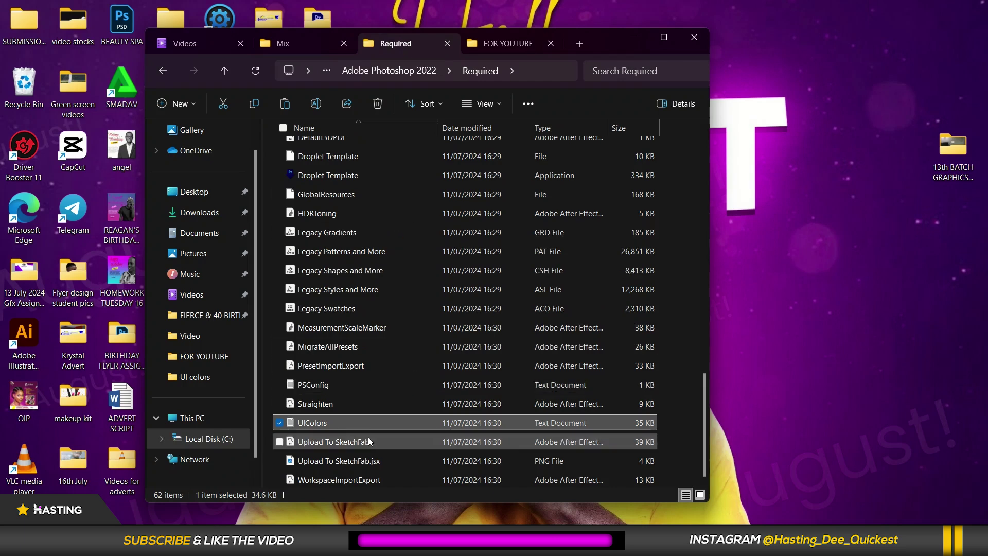
pyautogui.click(273, 349)
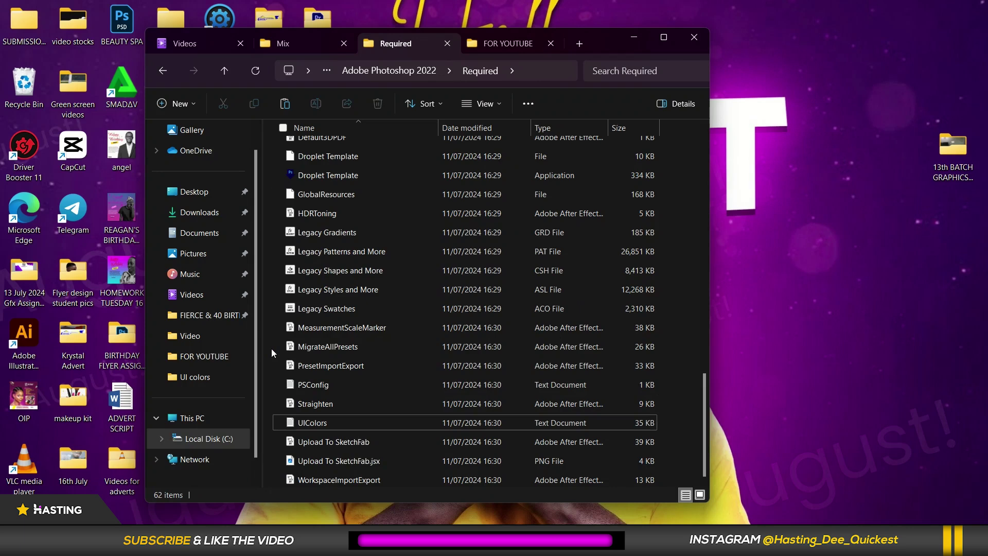
pyautogui.rightClick(272, 352)
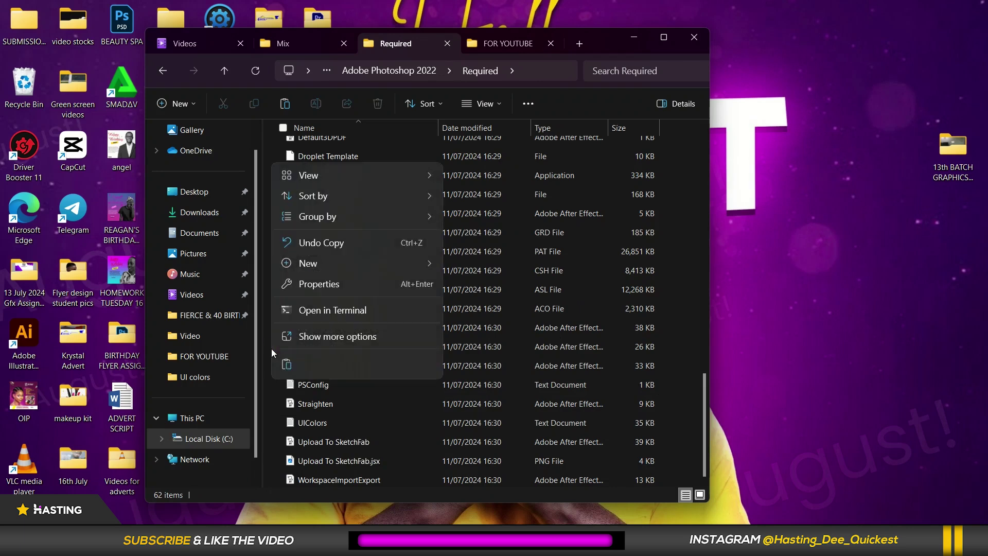
pyautogui.click(286, 366)
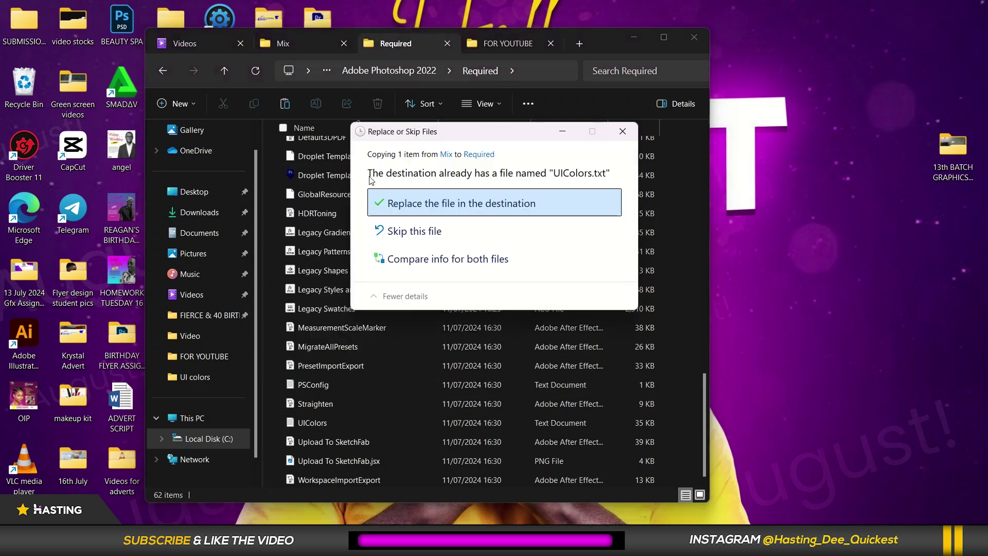
pyautogui.click(475, 203)
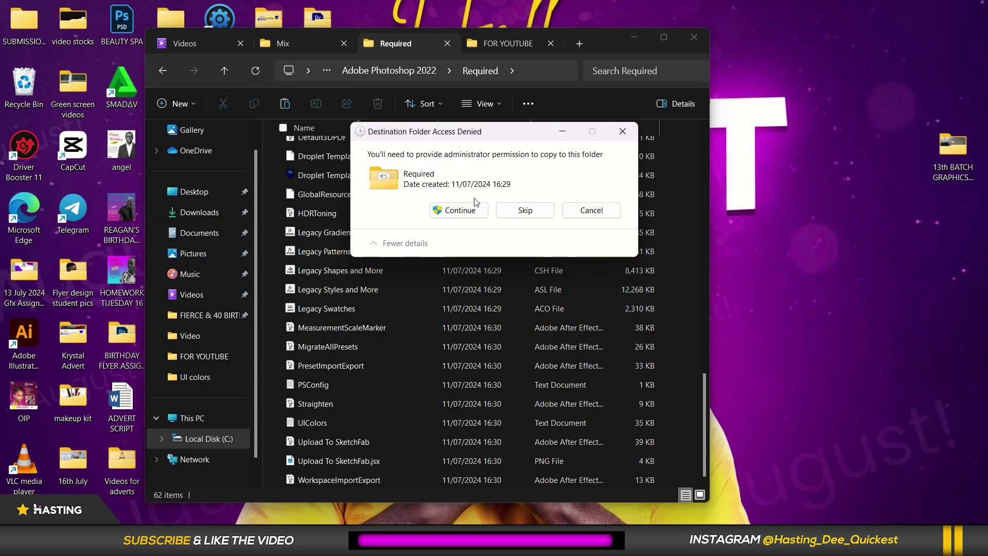
pyautogui.click(462, 211)
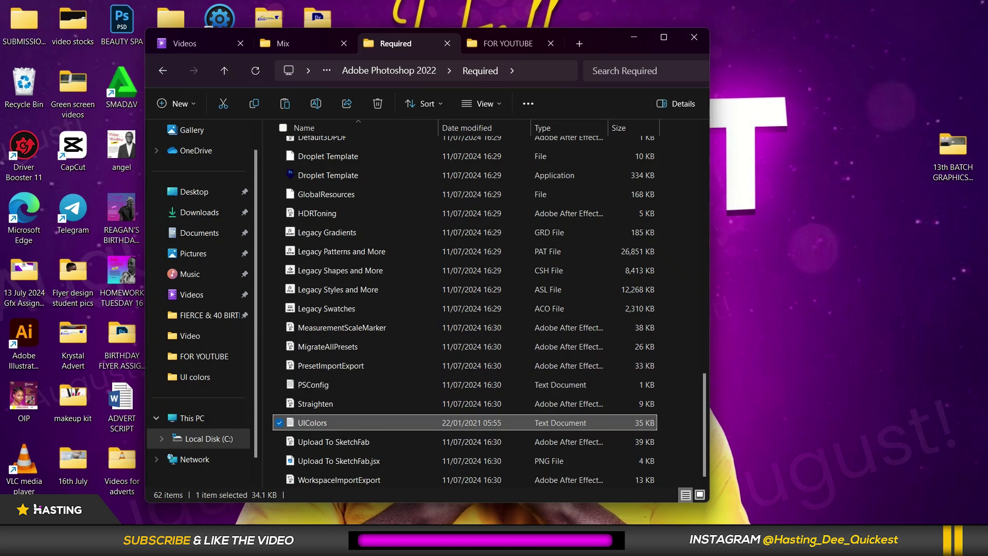
# - Launch Adobe Photoshop 2022 from the Start menu's All apps list
pyautogui.press('super')
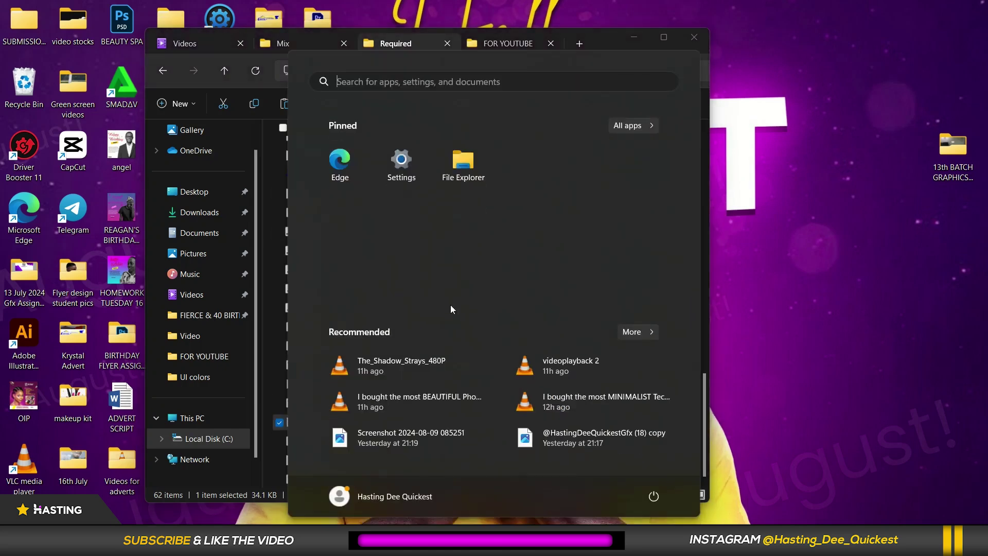
pyautogui.click(631, 127)
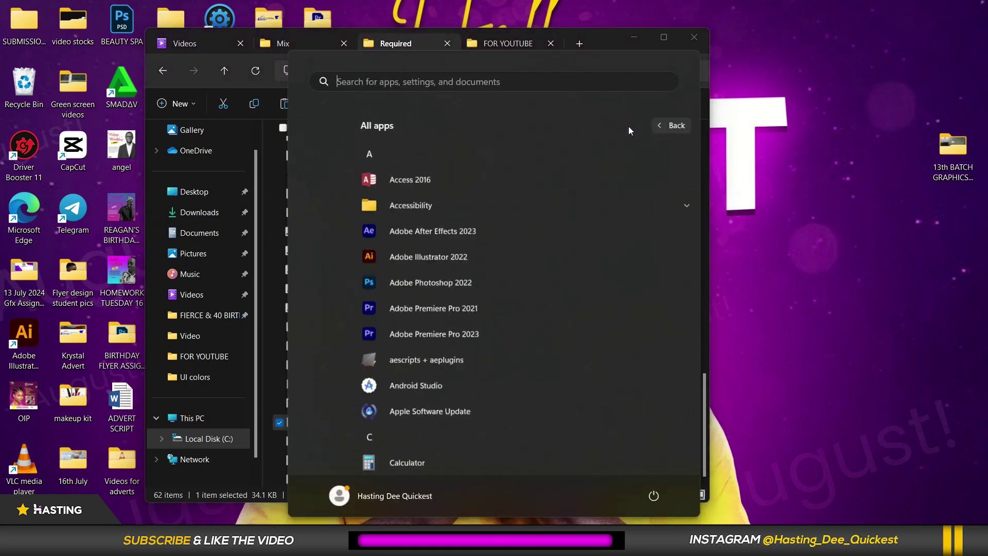
pyautogui.click(405, 282)
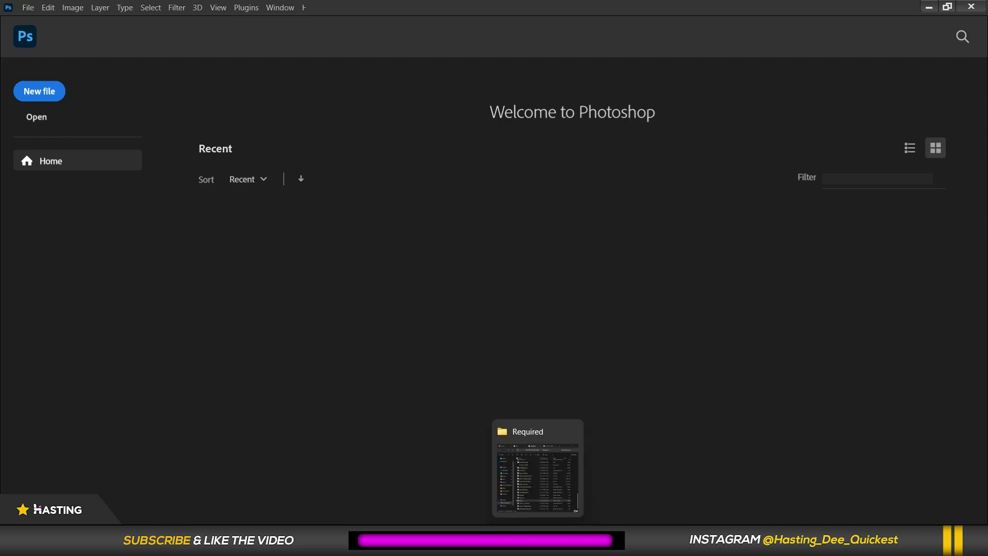
pyautogui.click(536, 489)
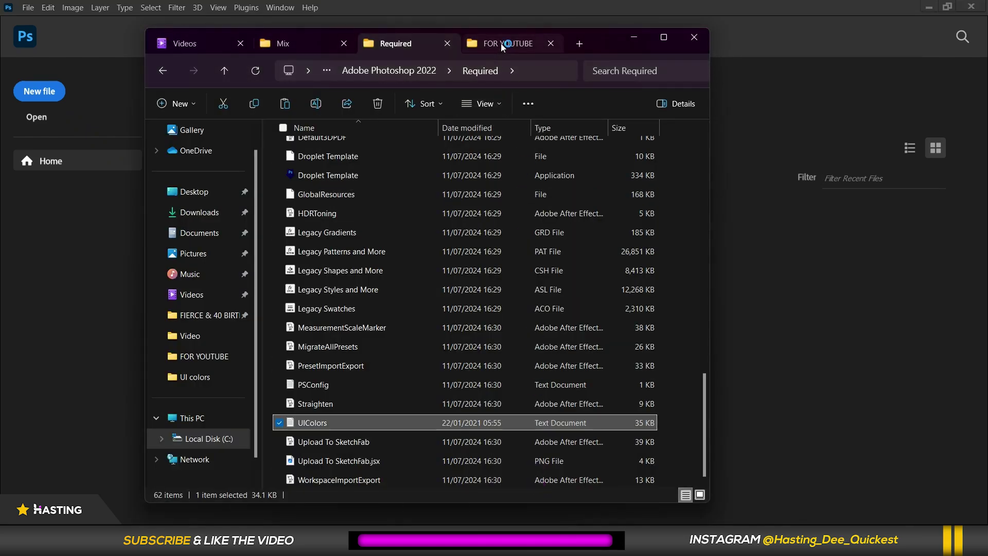
# - Open ADOBE PHOTOSHOP CRACK LATEST.psd from FOR YOUTUBE, review the recoloured interface, then quit Photoshop
pyautogui.click(503, 44)
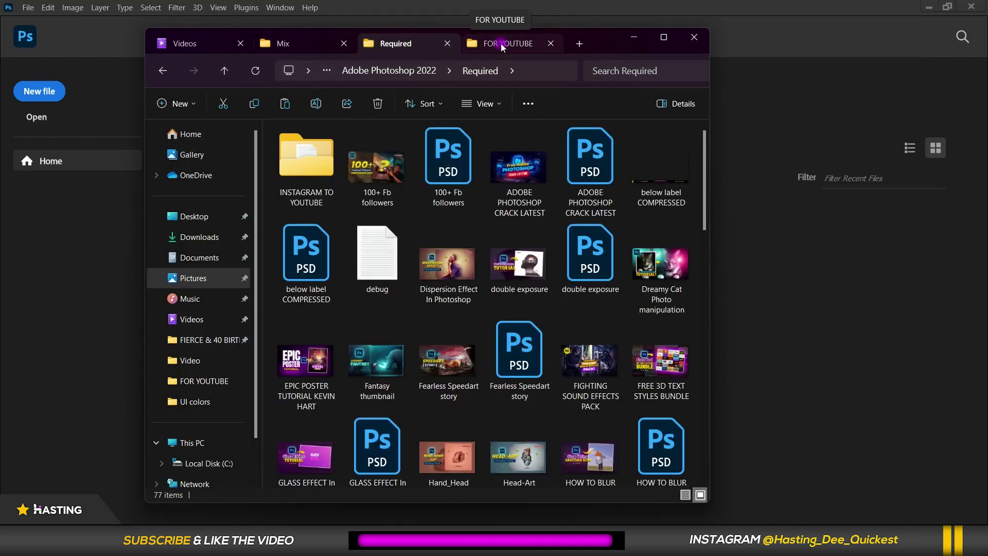
pyautogui.click(597, 163)
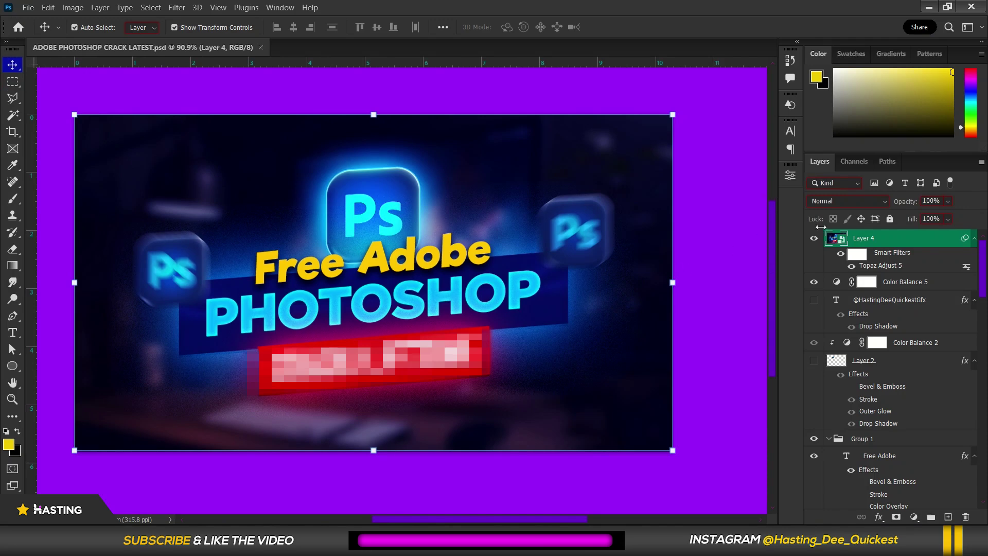
pyautogui.scroll(-10, 943, 240)
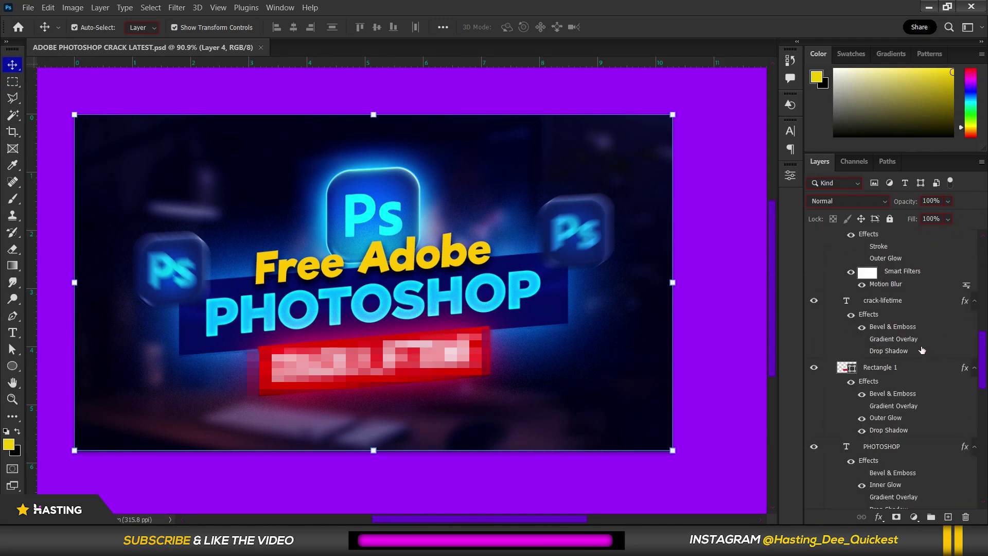
pyautogui.scroll(-6, 922, 340)
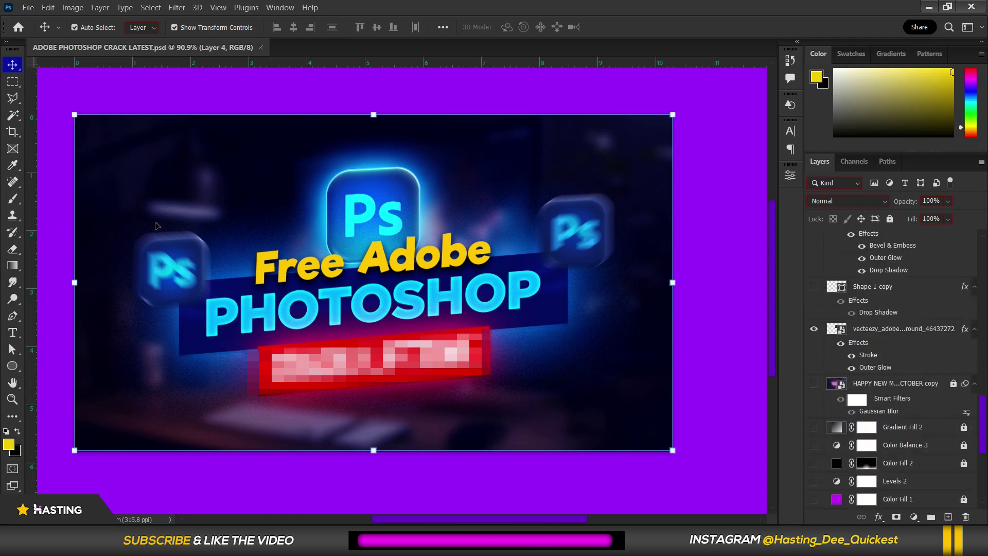
pyautogui.click(261, 47)
pyautogui.click(976, 6)
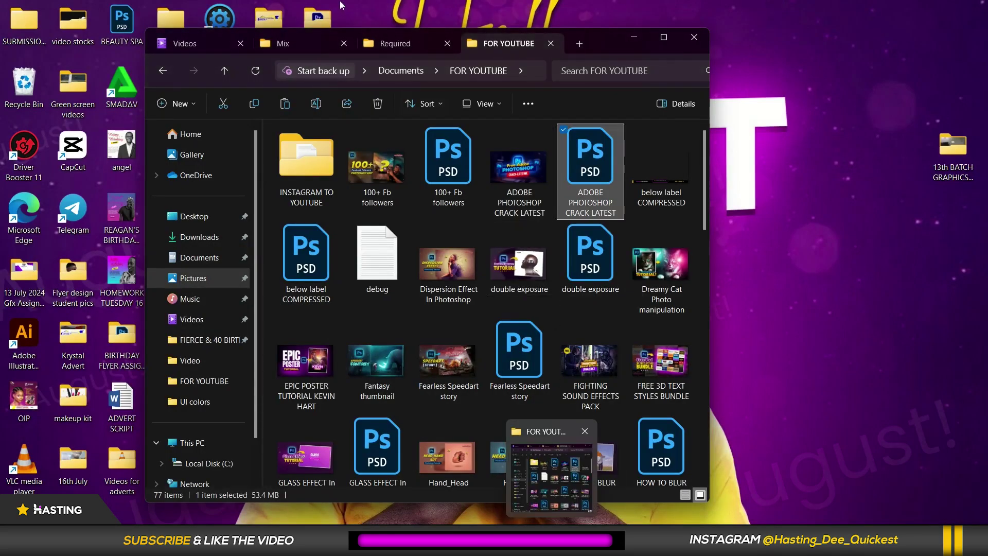
# - Copy the UIColors file from the OPEN HERE > Green folder
pyautogui.click(300, 41)
pyautogui.click(164, 71)
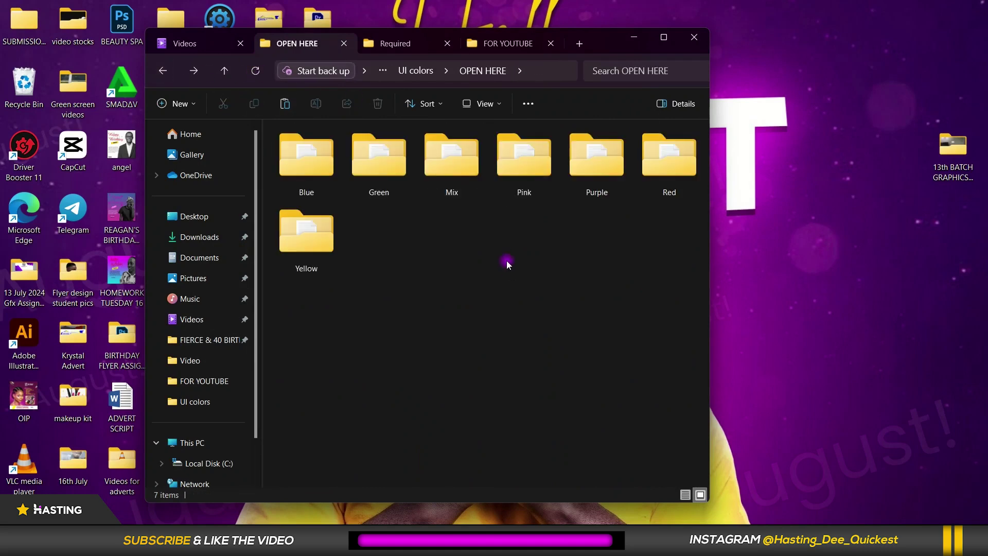
pyautogui.doubleClick(370, 168)
pyautogui.click(366, 152)
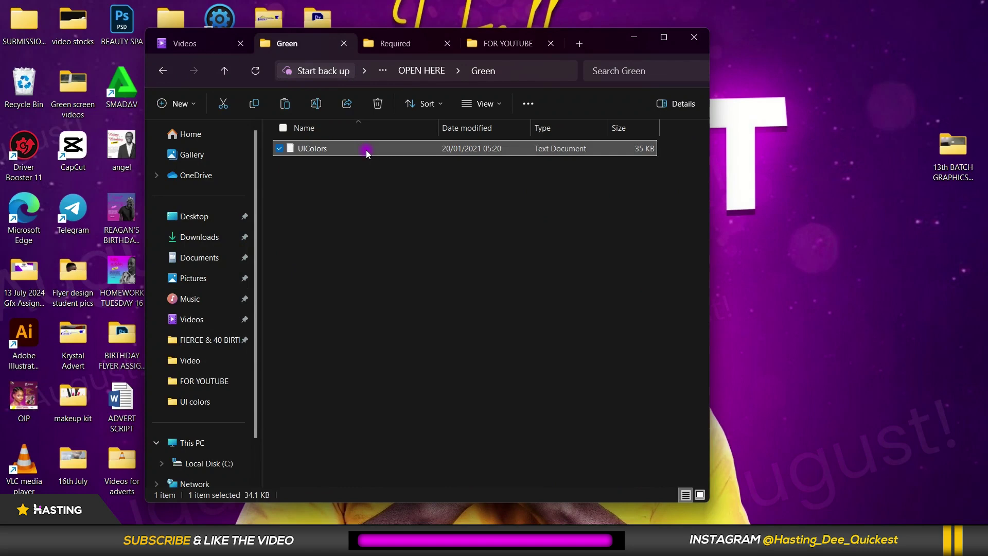
pyautogui.rightClick(366, 153)
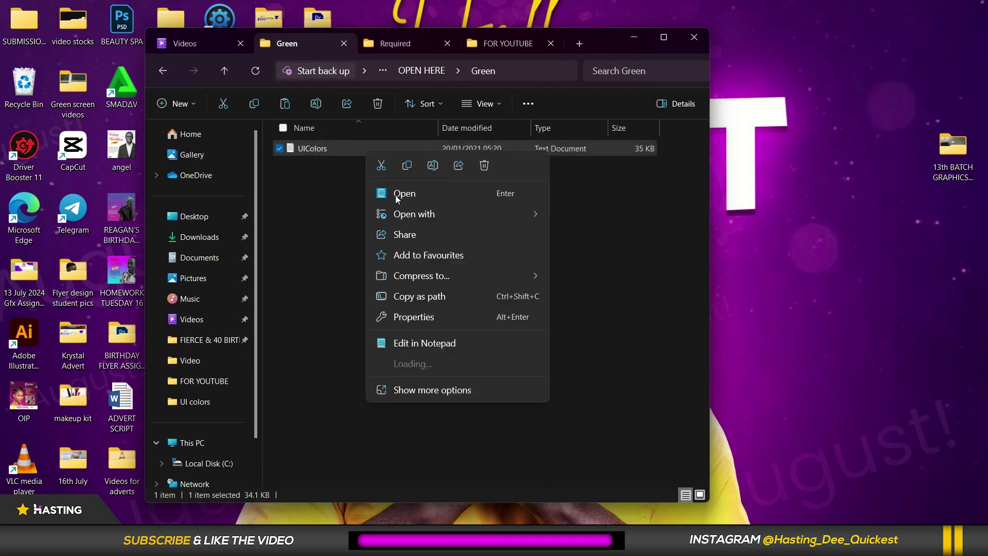
pyautogui.click(406, 165)
# - Paste it into the Required folder, replacing the existing UIColors with administrator permission
pyautogui.click(402, 46)
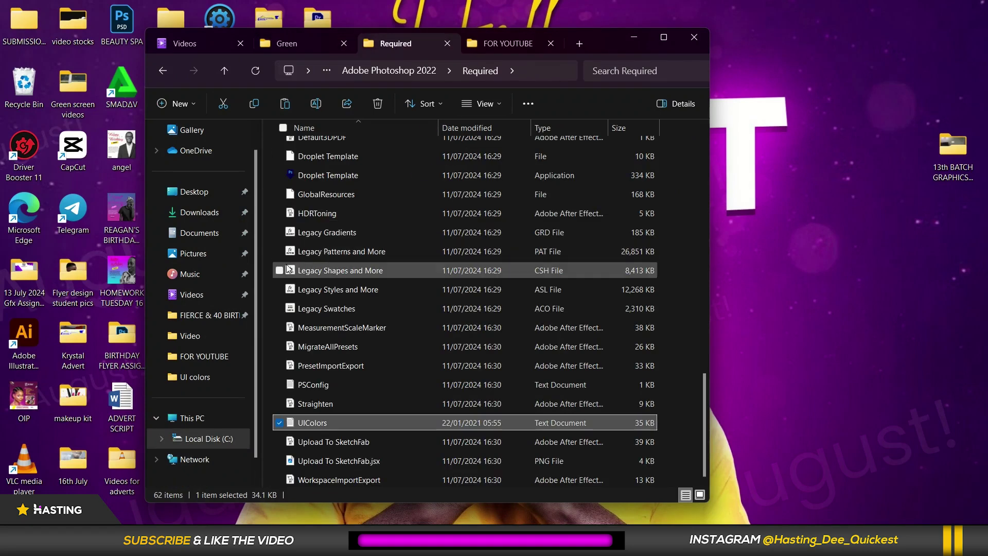
pyautogui.click(270, 273)
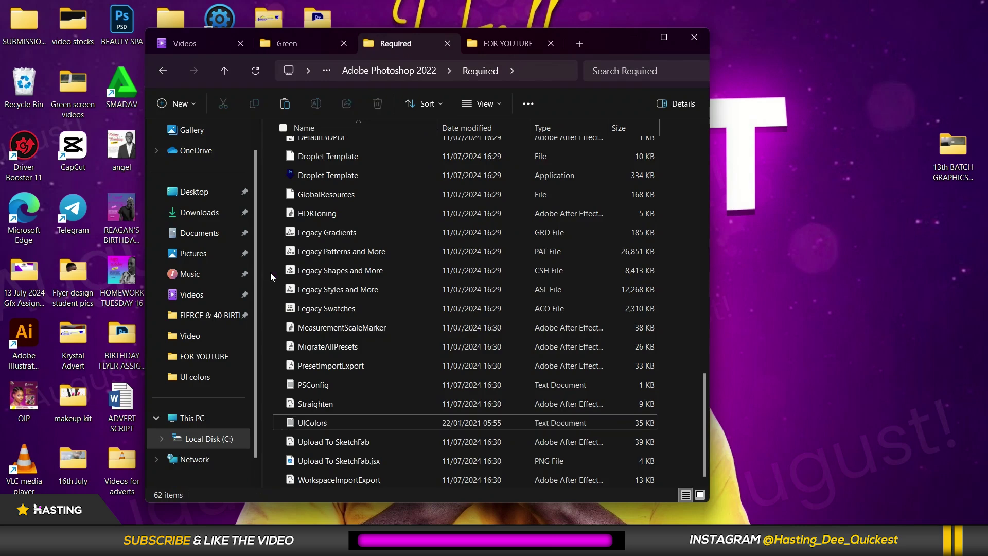
pyautogui.rightClick(271, 274)
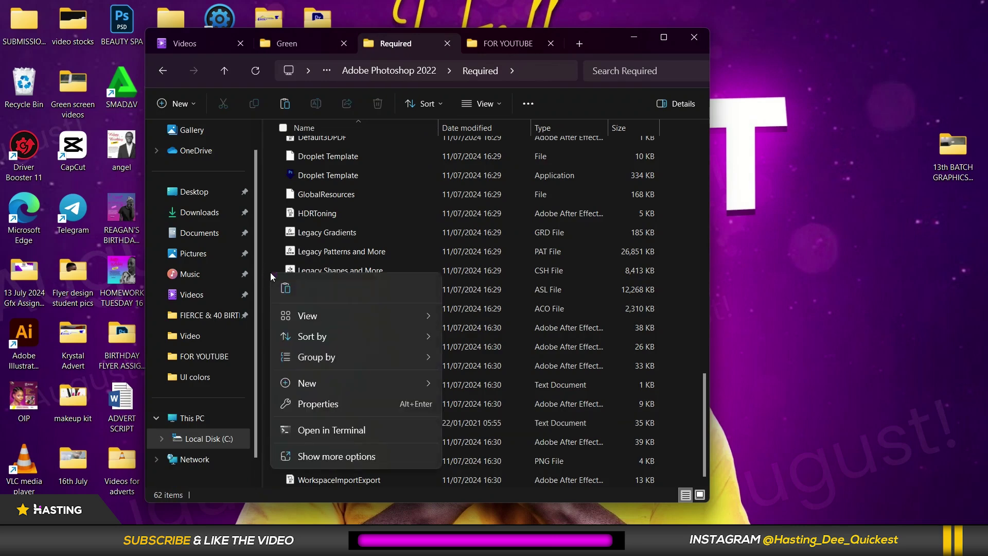
pyautogui.click(291, 296)
pyautogui.click(441, 205)
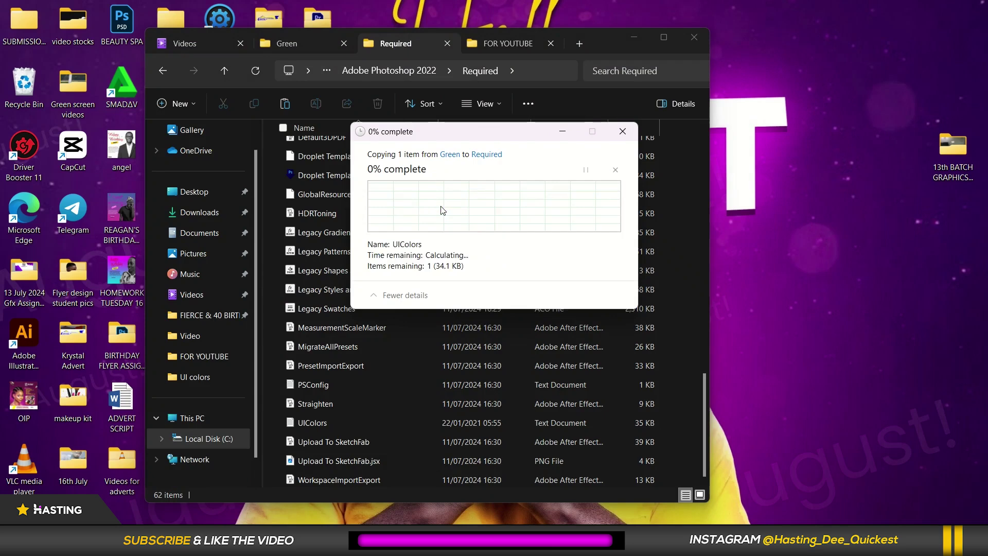
pyautogui.click(460, 272)
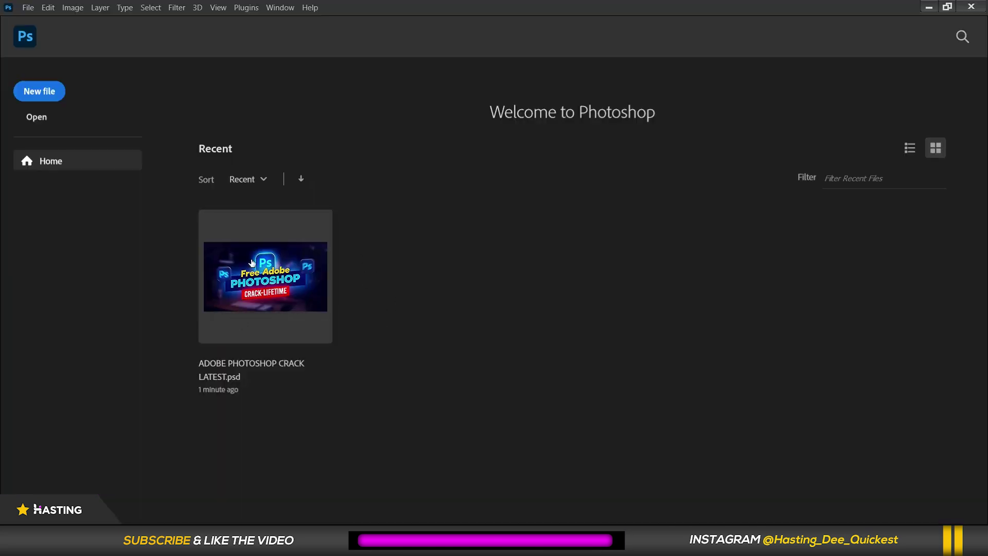
# - Open the recent PSD, collapse Group 1 to view the green interface, then close without saving
pyautogui.click(252, 263)
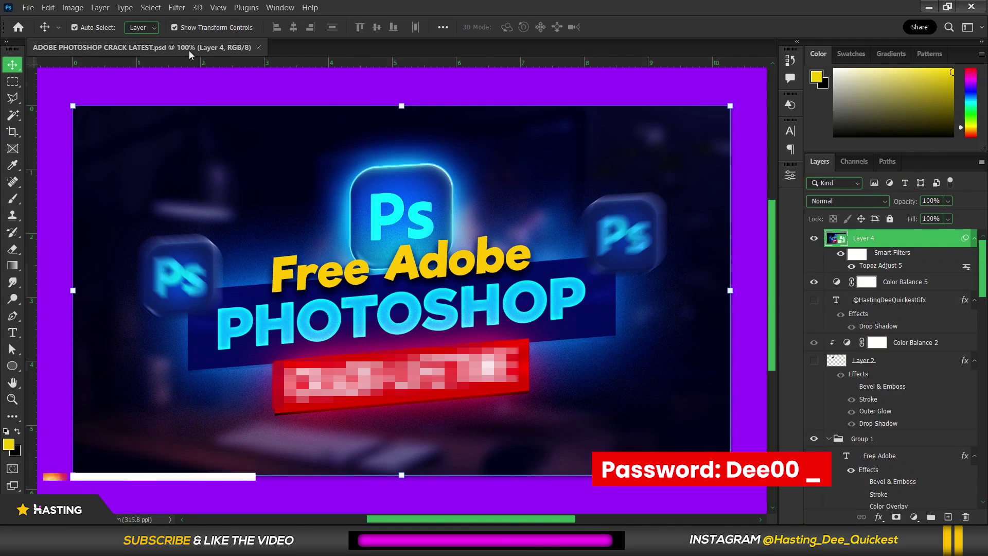
pyautogui.click(830, 438)
pyautogui.scroll(-3, 367, 370)
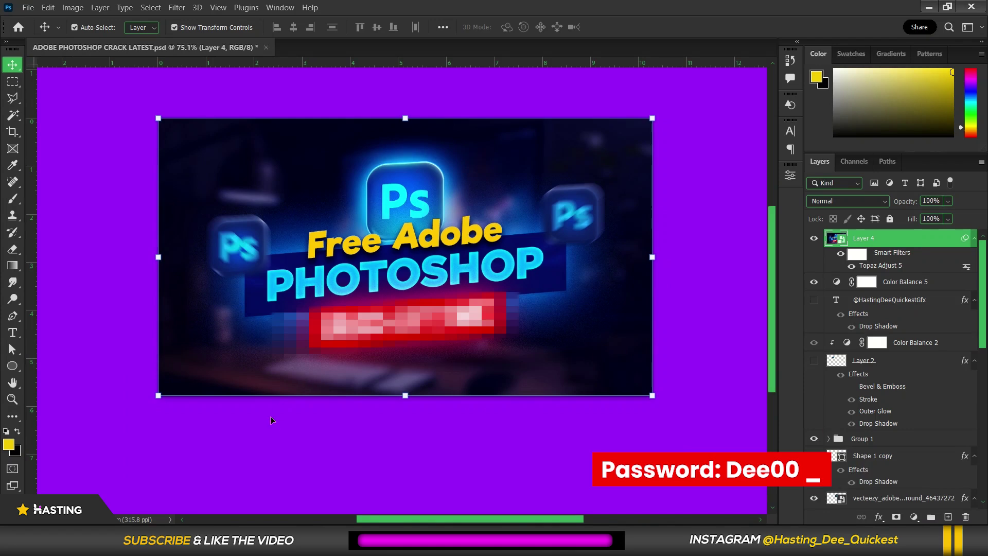
pyautogui.click(266, 47)
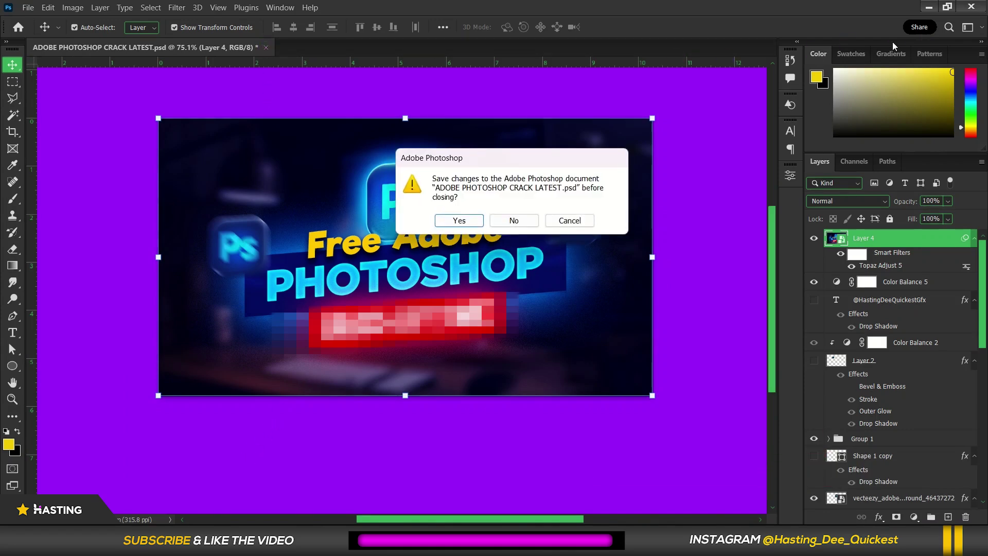
pyautogui.click(513, 221)
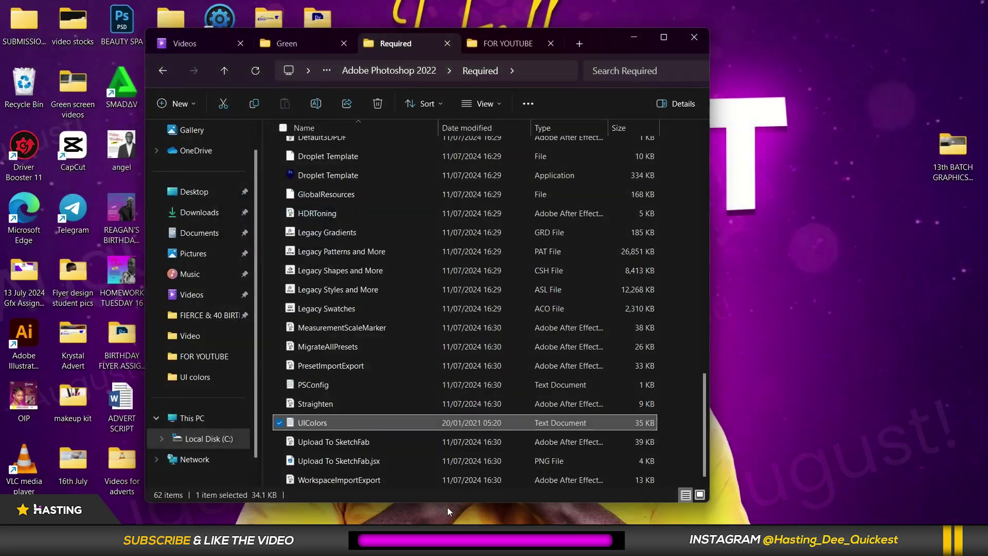
# - Navigate from the Green folder to the Pink folder under OPEN HERE
pyautogui.click(298, 44)
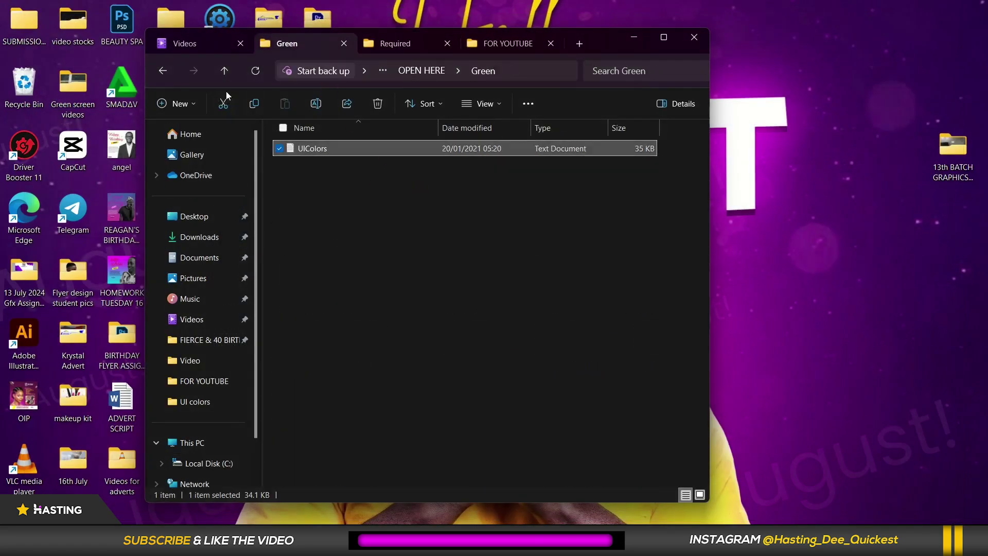
pyautogui.click(161, 67)
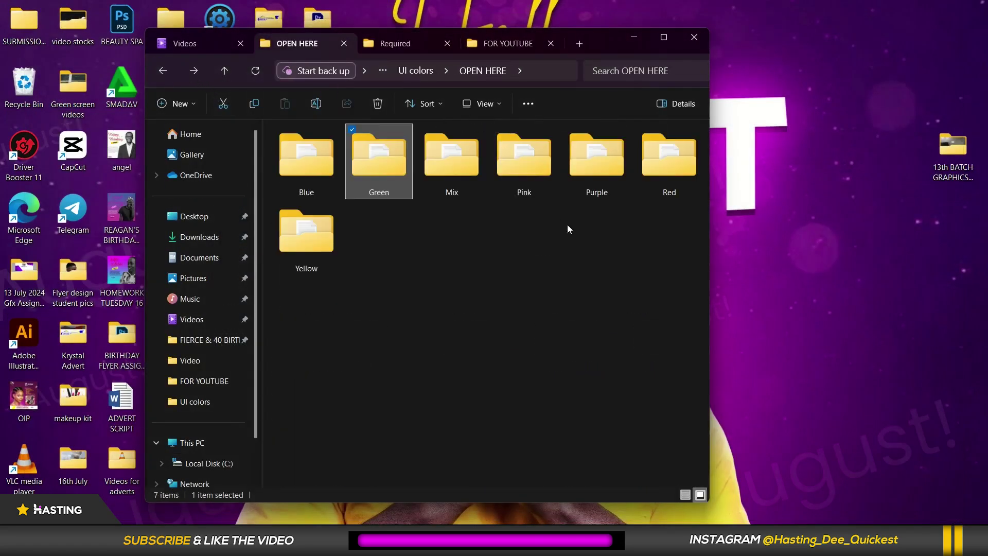
pyautogui.doubleClick(514, 162)
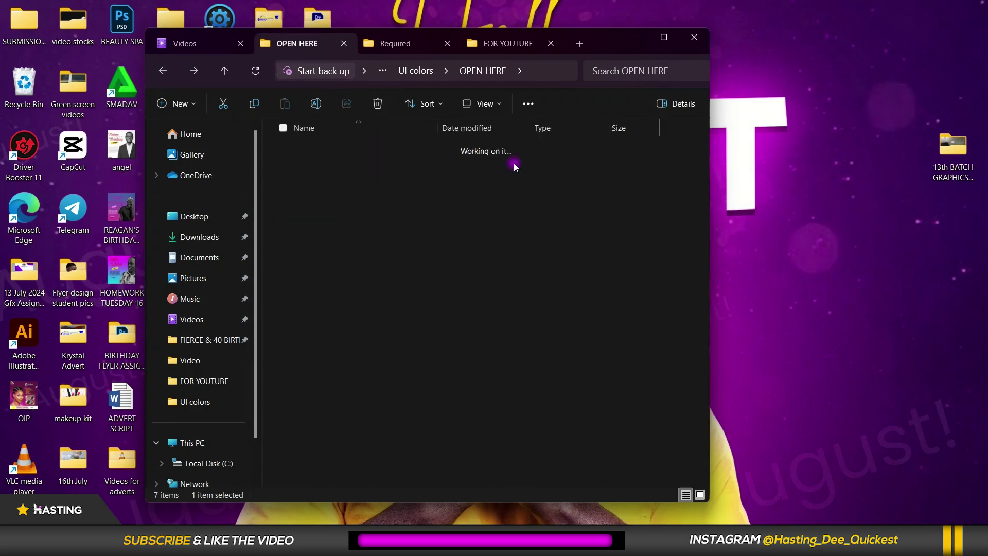
pyautogui.click(162, 71)
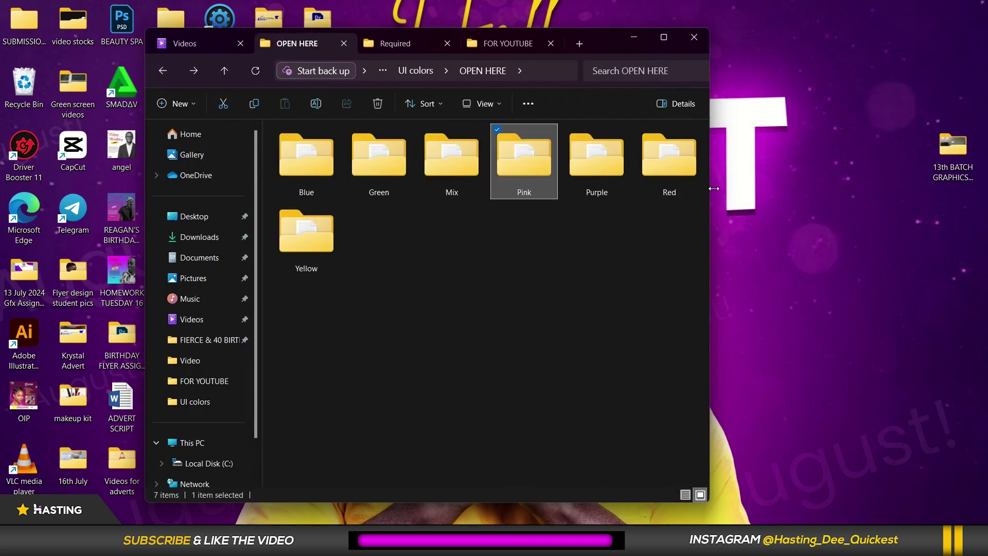
pyautogui.doubleClick(514, 155)
# - Copy the Pink UIColors file into Photoshop 2022's Required folder, replacing the existing one with administrator permission
pyautogui.click(311, 149)
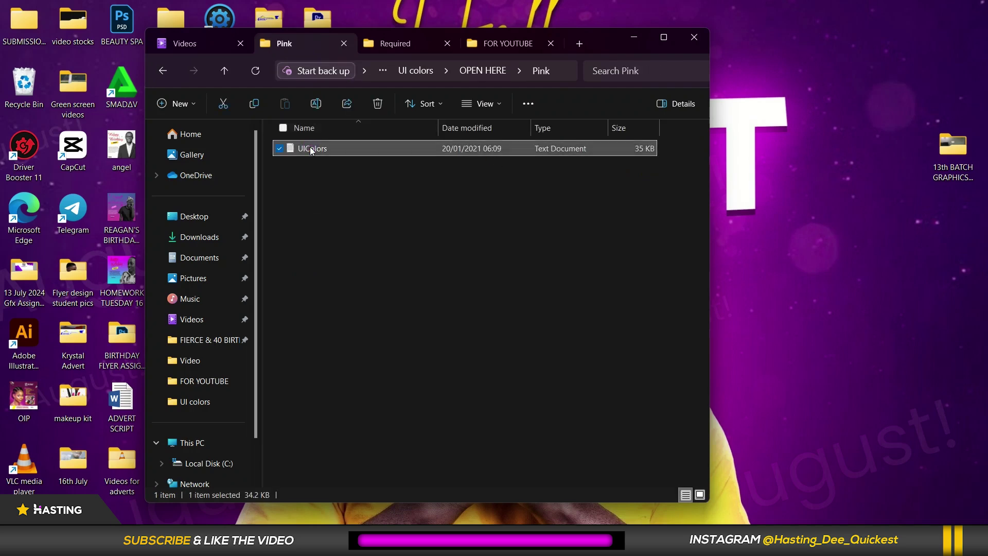
pyautogui.rightClick(311, 148)
pyautogui.click(350, 163)
pyautogui.click(419, 46)
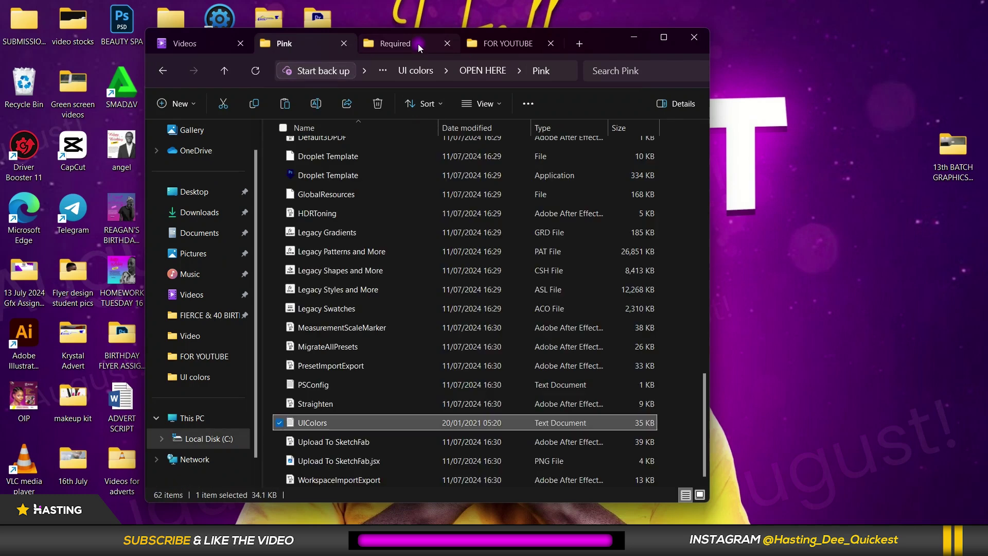
pyautogui.rightClick(273, 225)
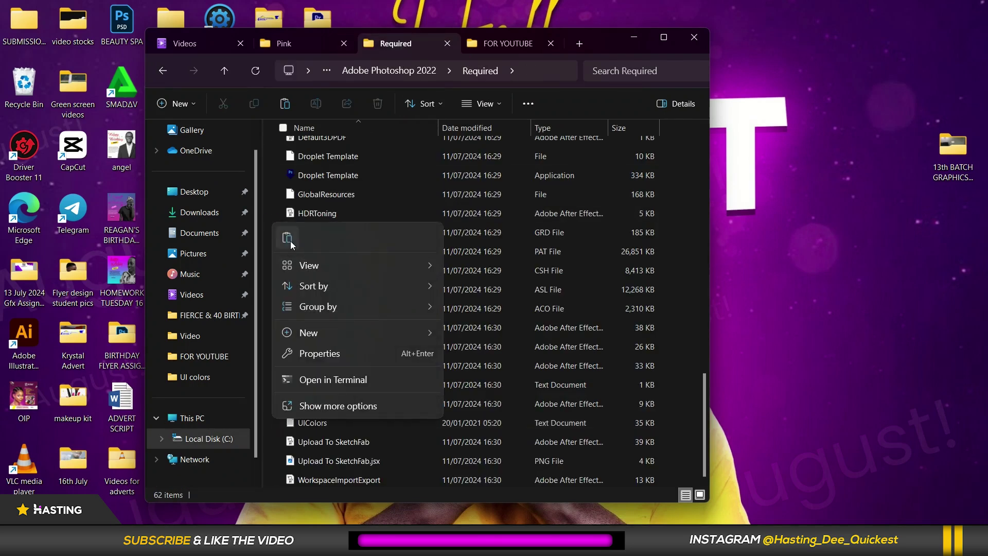
pyautogui.click(287, 239)
pyautogui.click(489, 199)
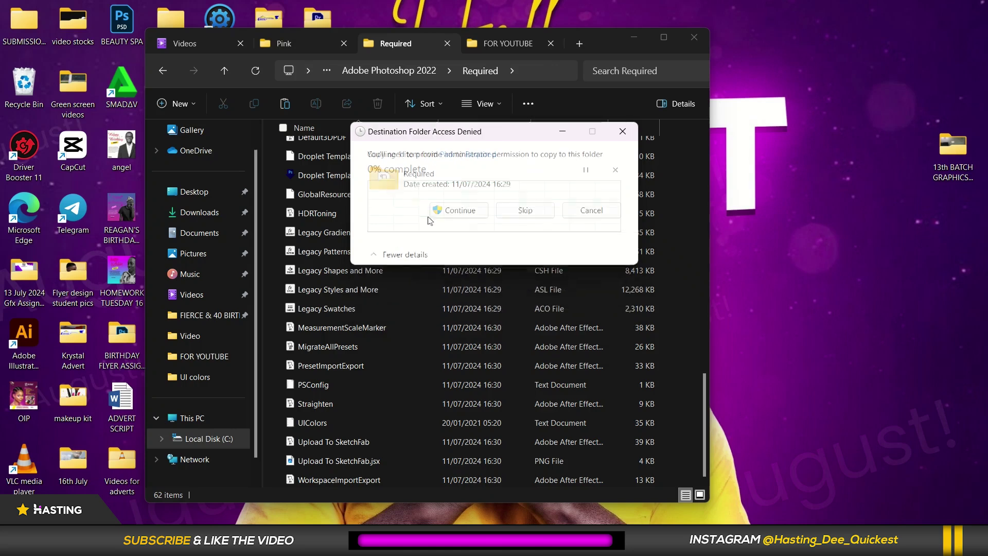
pyautogui.click(469, 211)
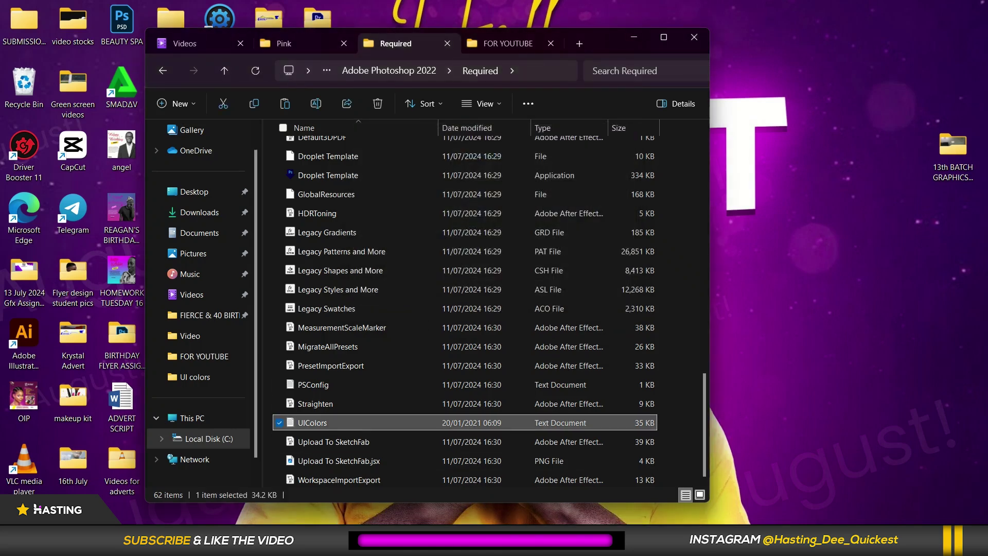
pyautogui.press('super')
# - Relaunch Adobe Photoshop 2022 from All apps and deselect Layer 4 in the pink-accented interface
pyautogui.click(628, 127)
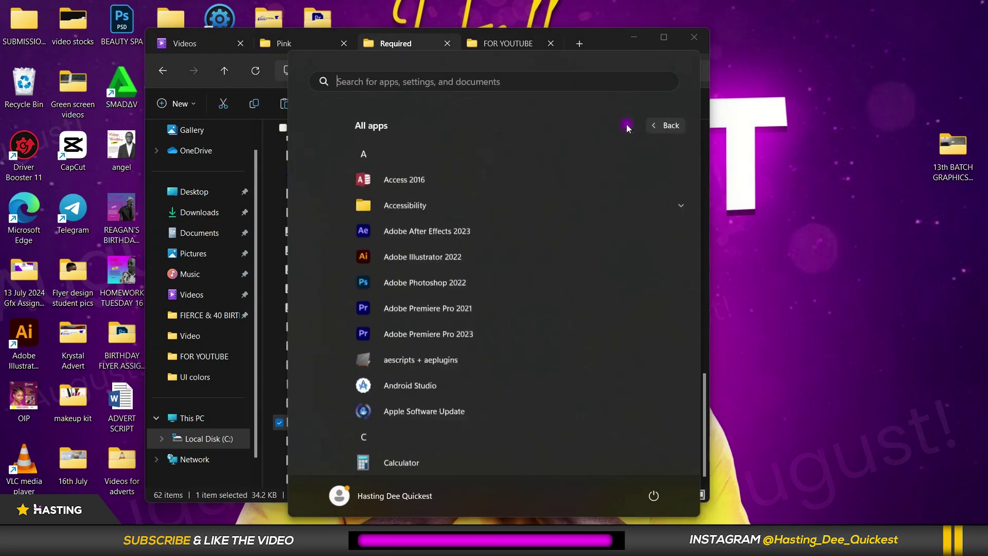
pyautogui.click(363, 277)
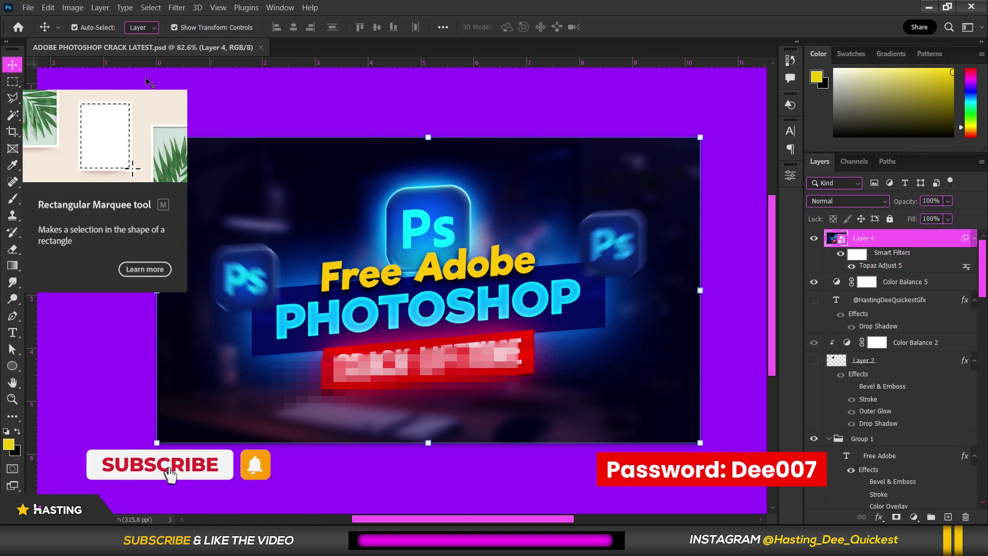
pyautogui.click(129, 96)
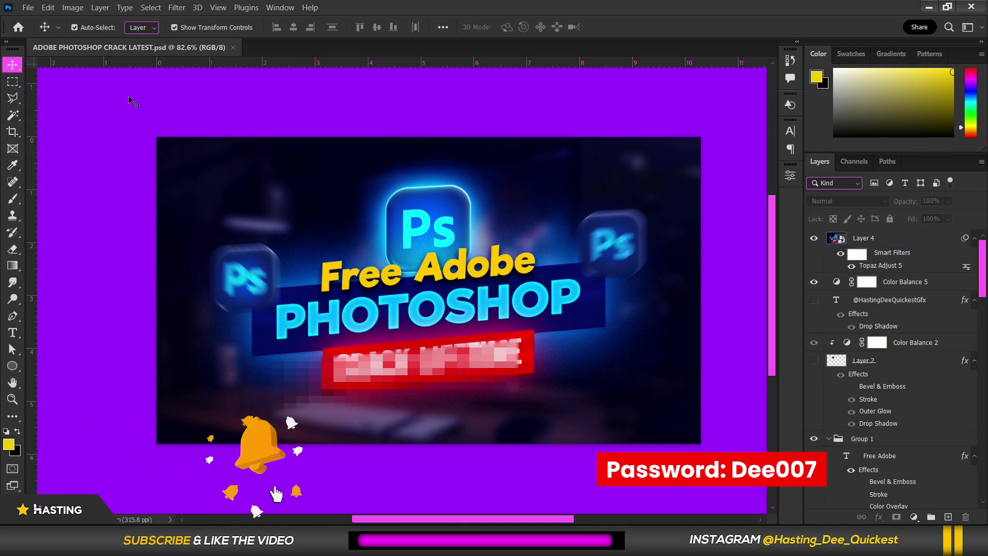